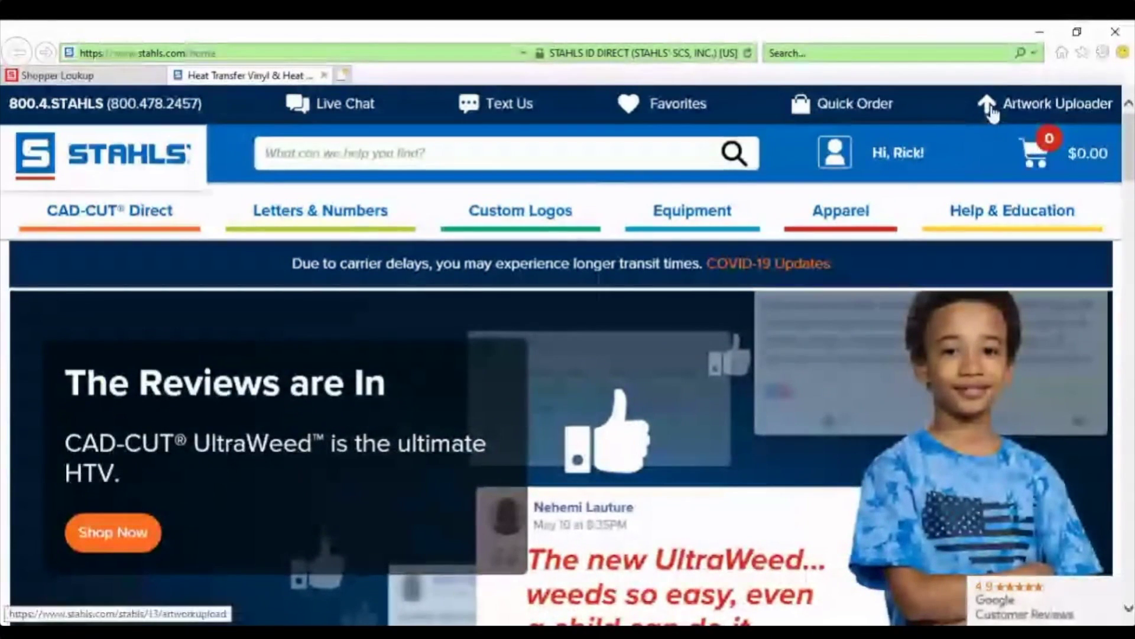
Open the Artwork Uploader page on the Stahls' website and review its introduction
left_click(984, 106)
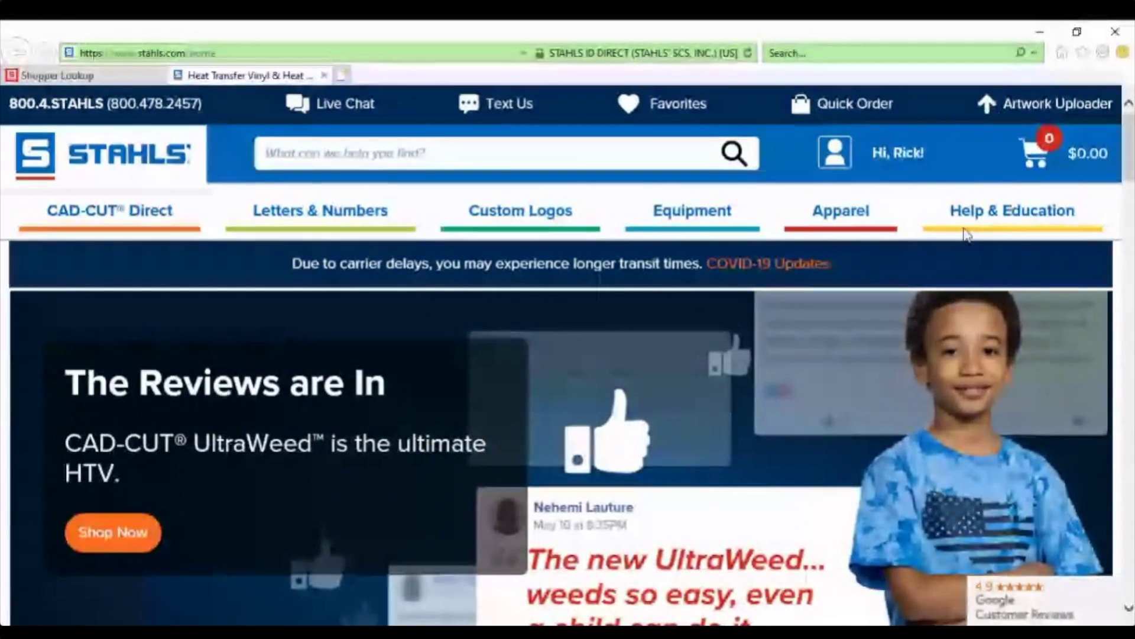
left_click(1027, 109)
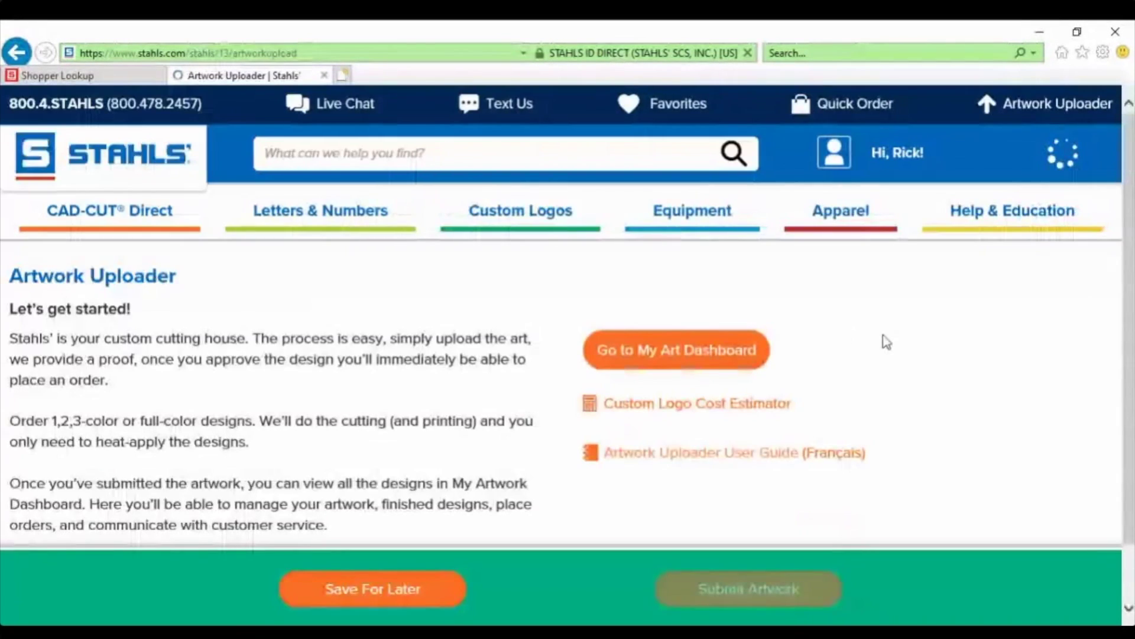
scroll(885, 342, "down", 6)
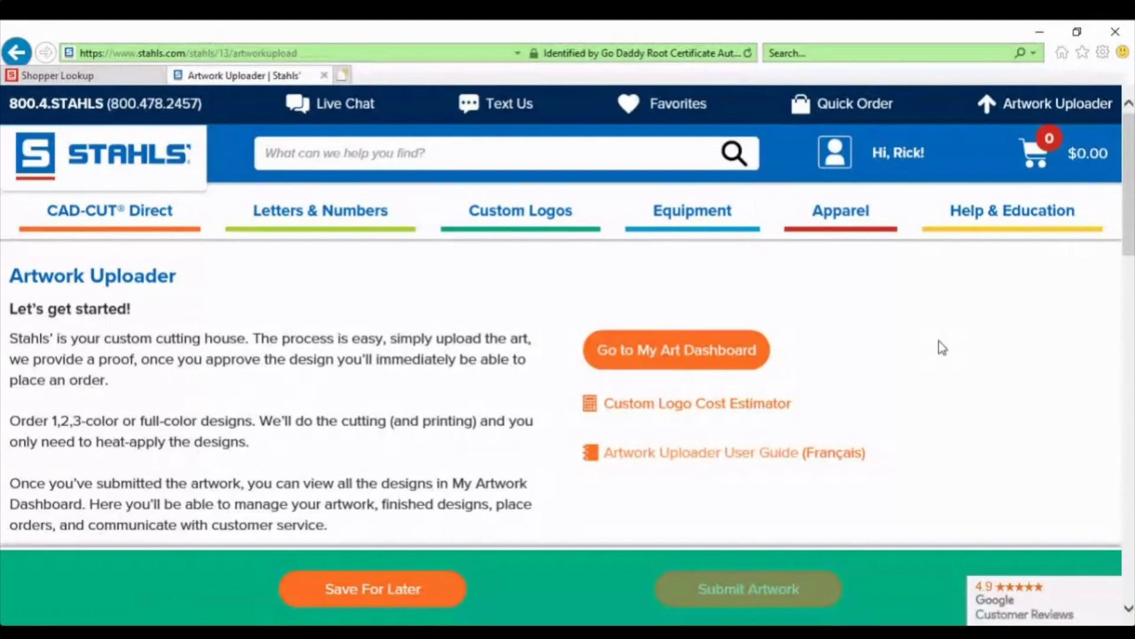
scroll(942, 348, "down", 1)
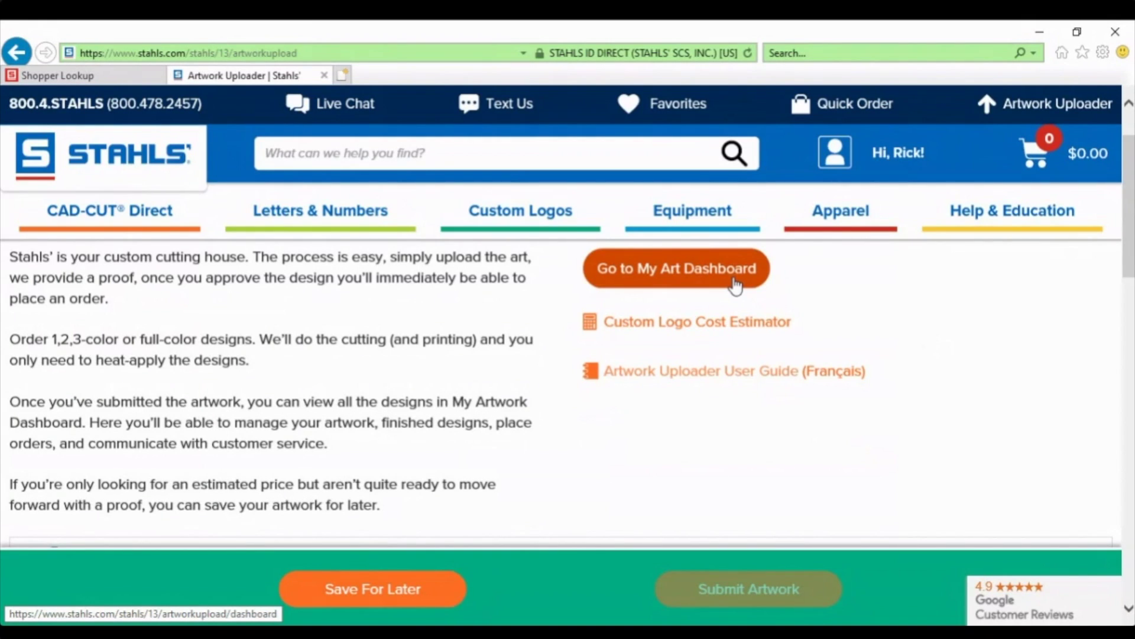
Open the art dashboard and look through the submitted custom designs, their details and the sorting options
left_click(735, 286)
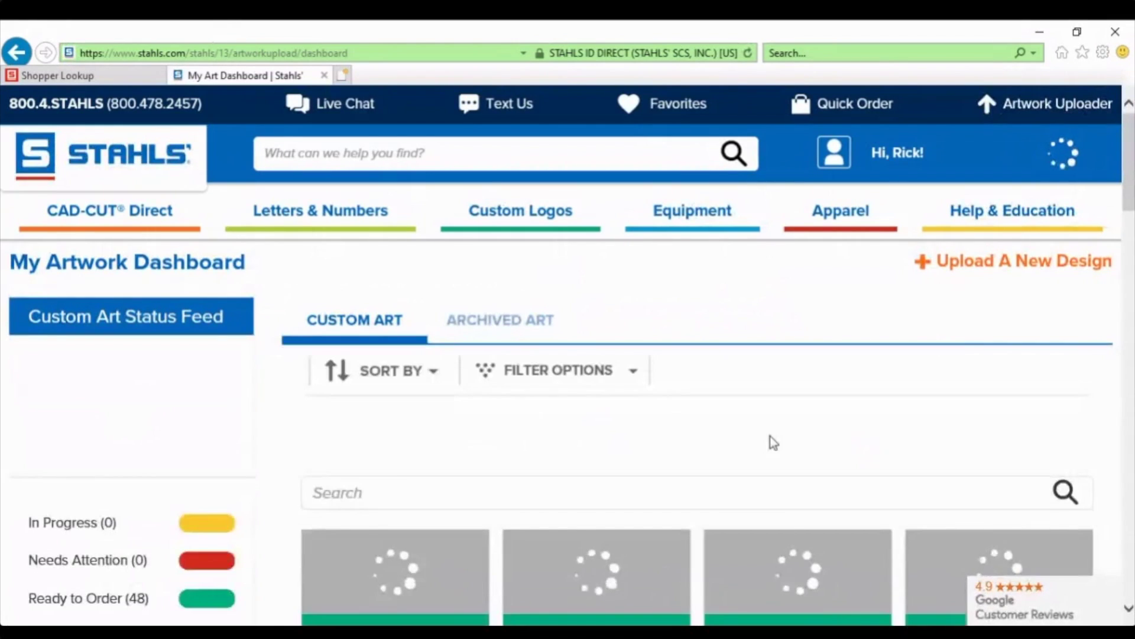
scroll(771, 437, "down", 3)
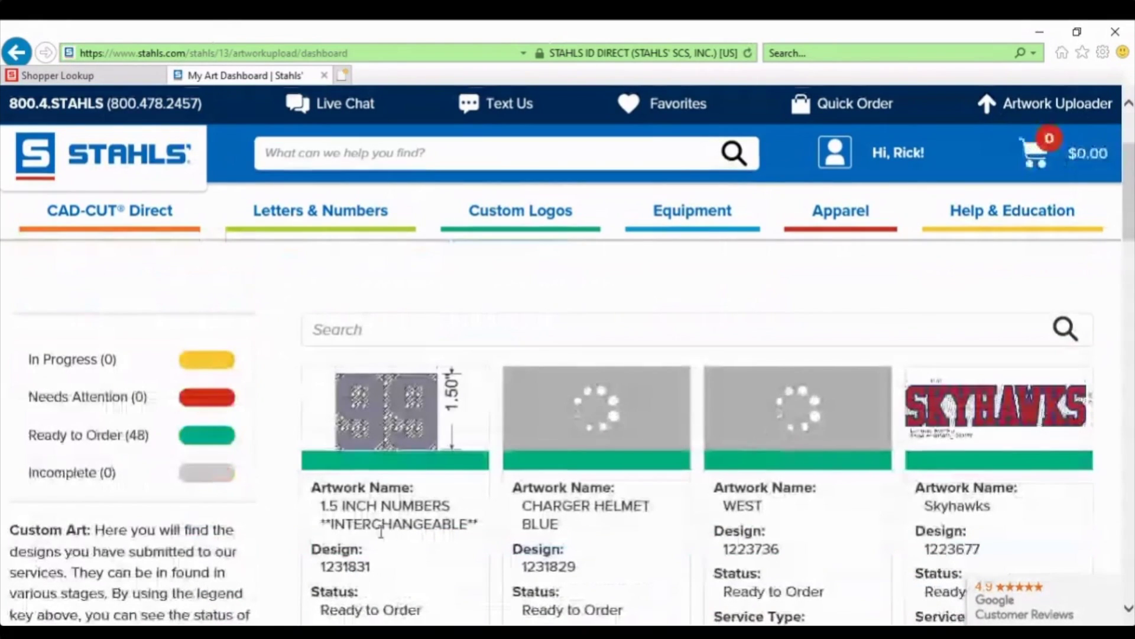
scroll(449, 519, "down", 3)
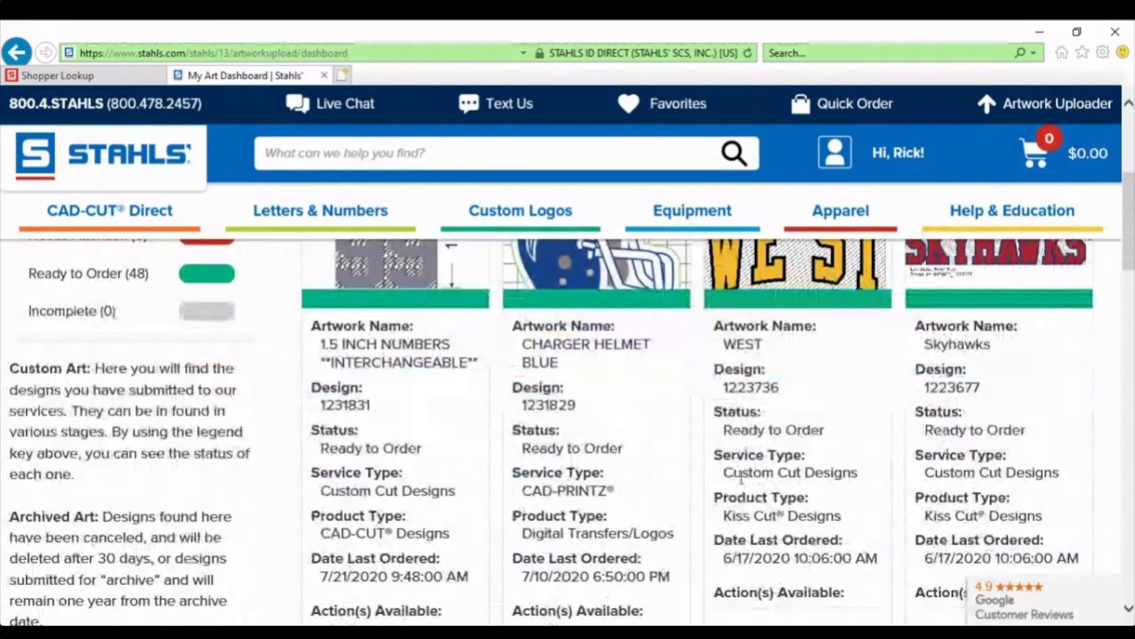
scroll(845, 496, "down", 2)
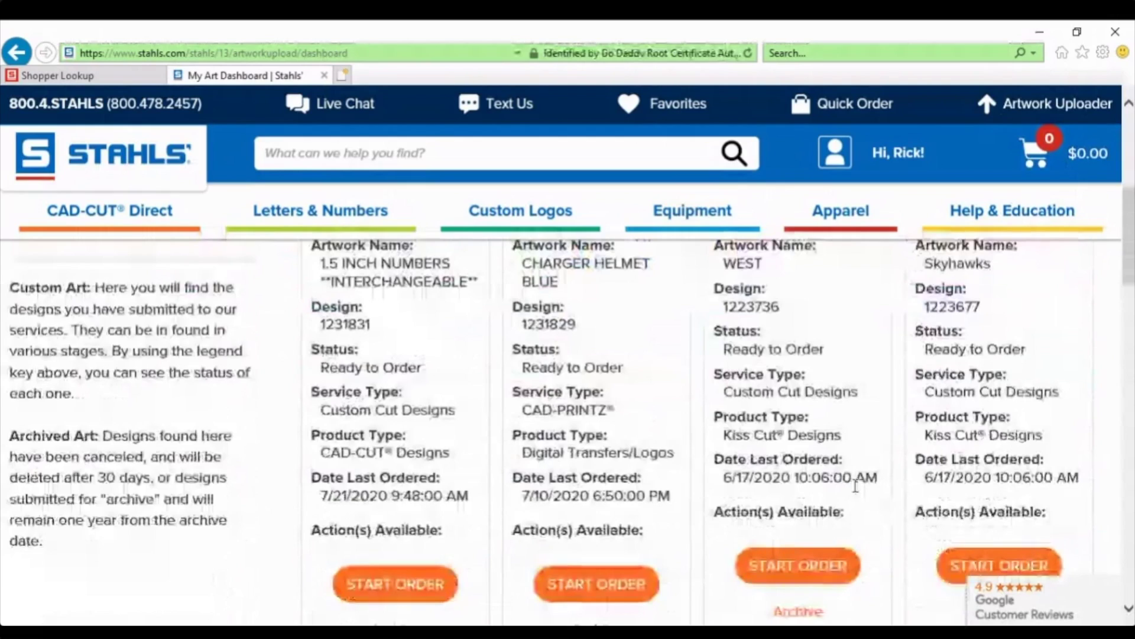
scroll(852, 482, "down", 3)
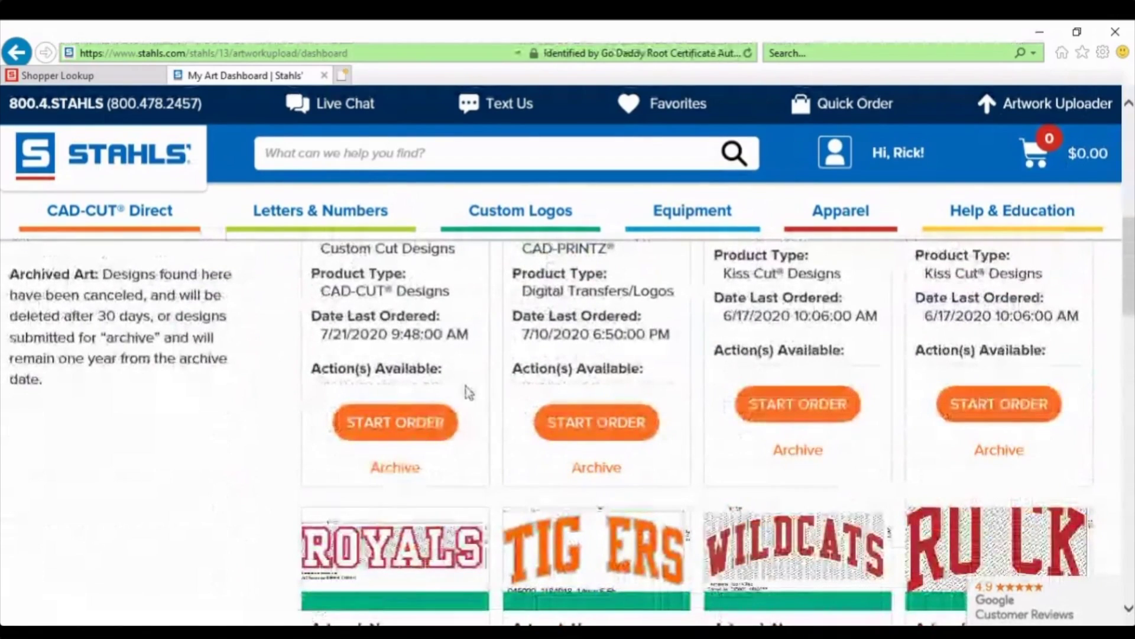
scroll(698, 460, "down", 15)
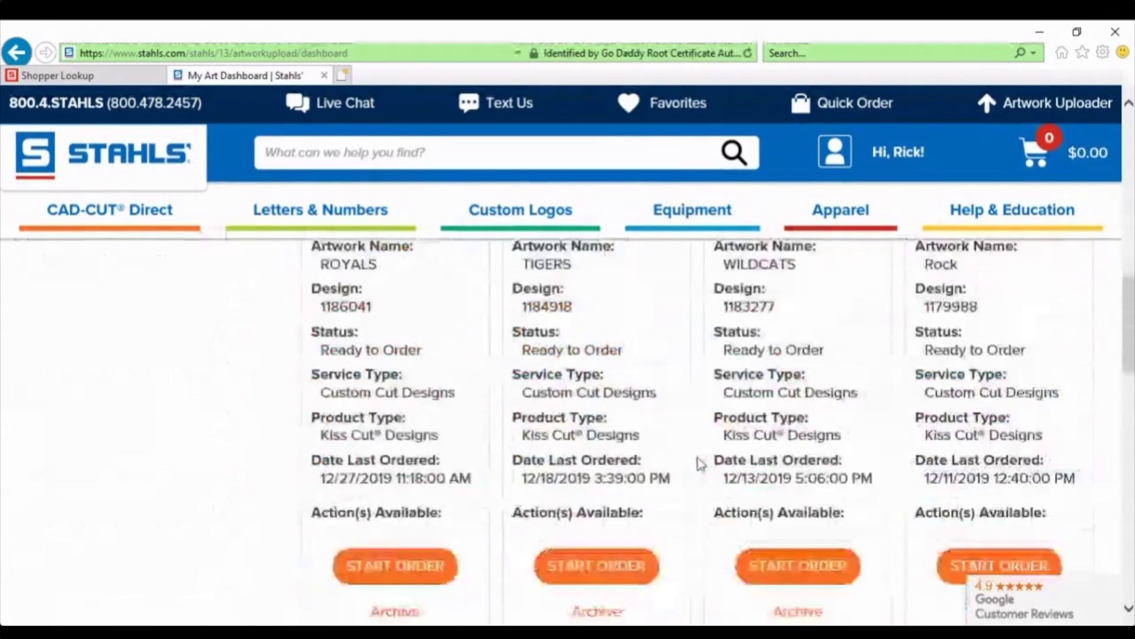
scroll(700, 463, "down", 5)
scroll(698, 464, "up", 8)
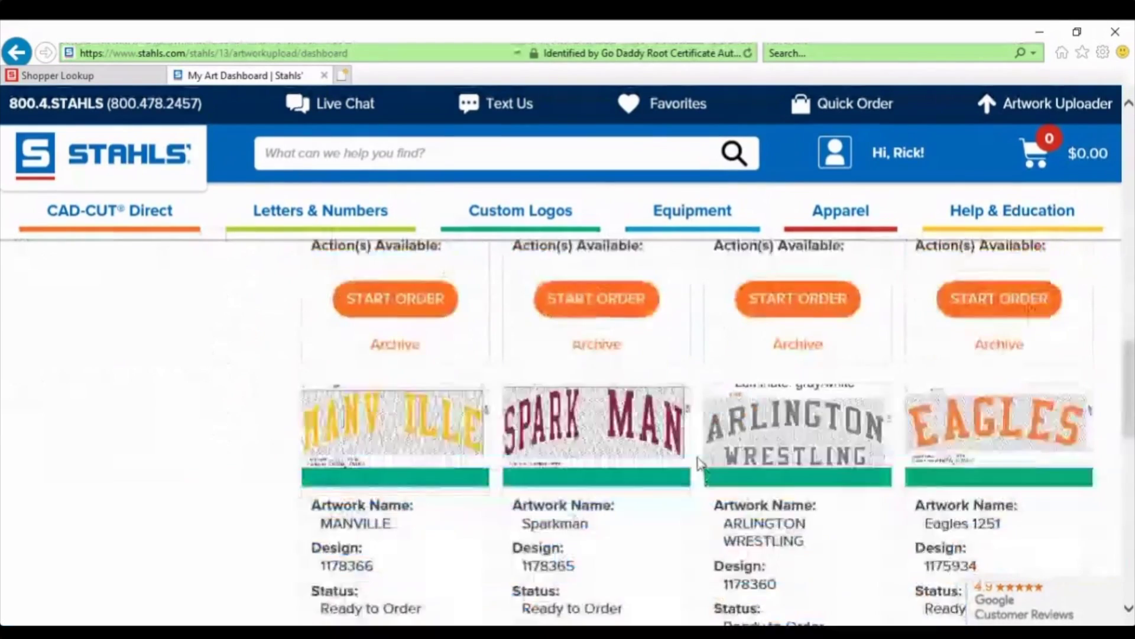
scroll(698, 464, "up", 15)
scroll(701, 463, "up", 5)
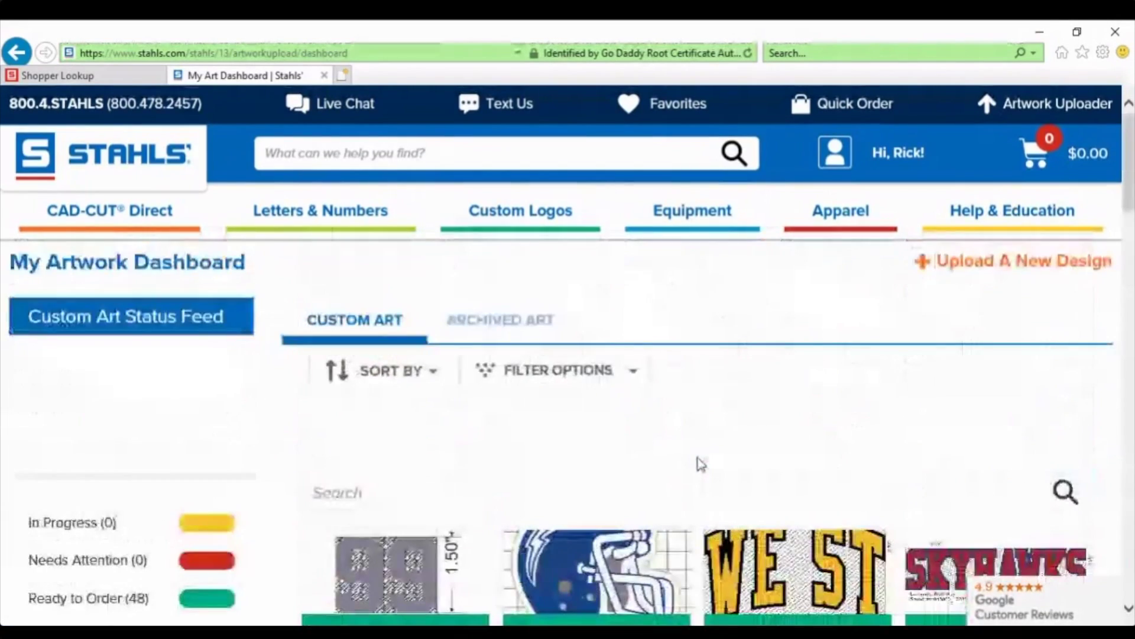
left_click(391, 371)
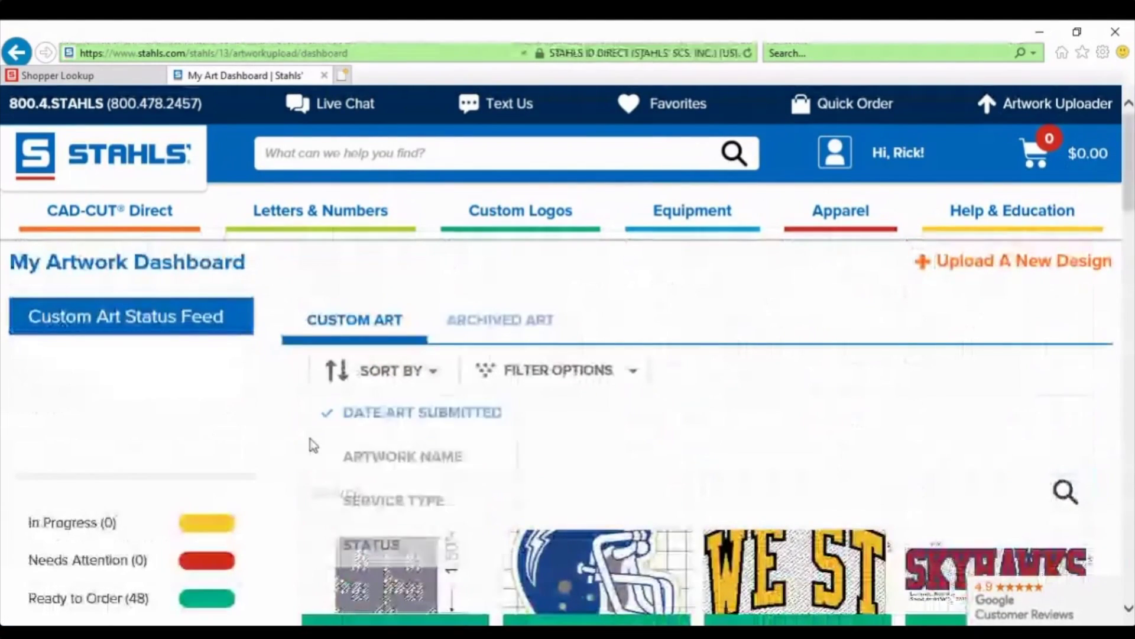
left_click(212, 601)
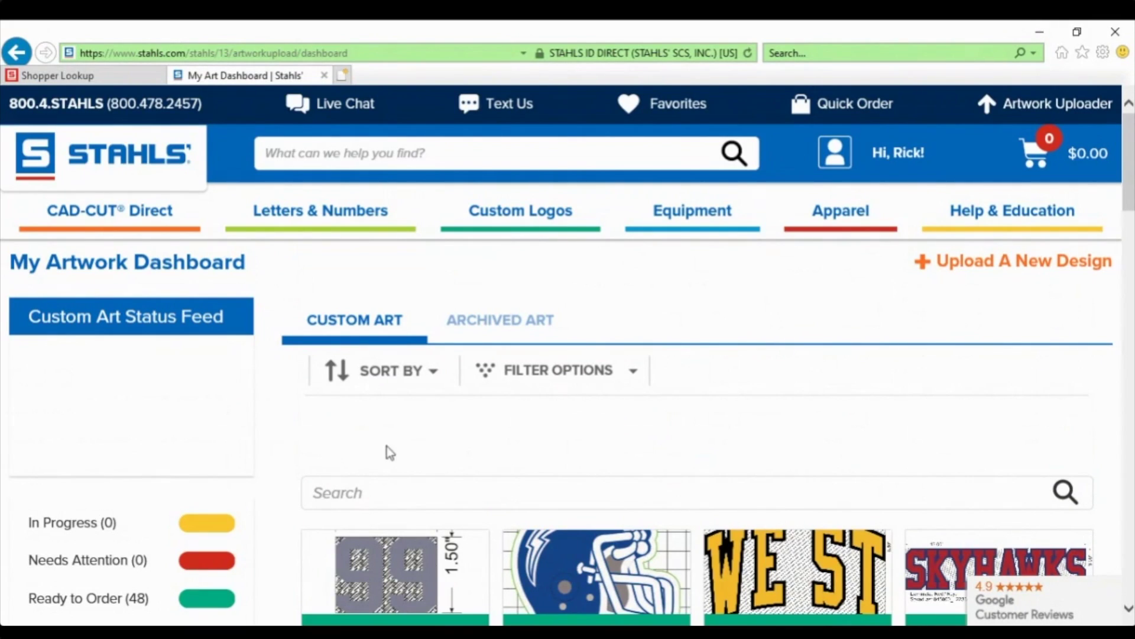
Return to the Artwork Uploader for a new design and open the Custom Logo Cost Estimator
left_click(970, 272)
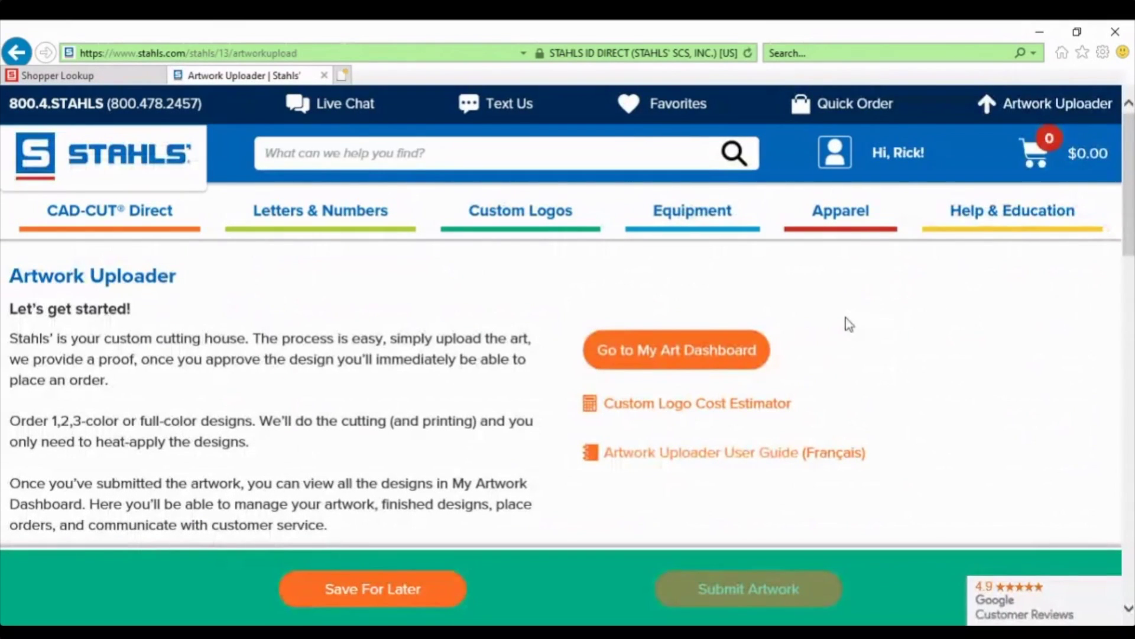
scroll(849, 324, "down", 2)
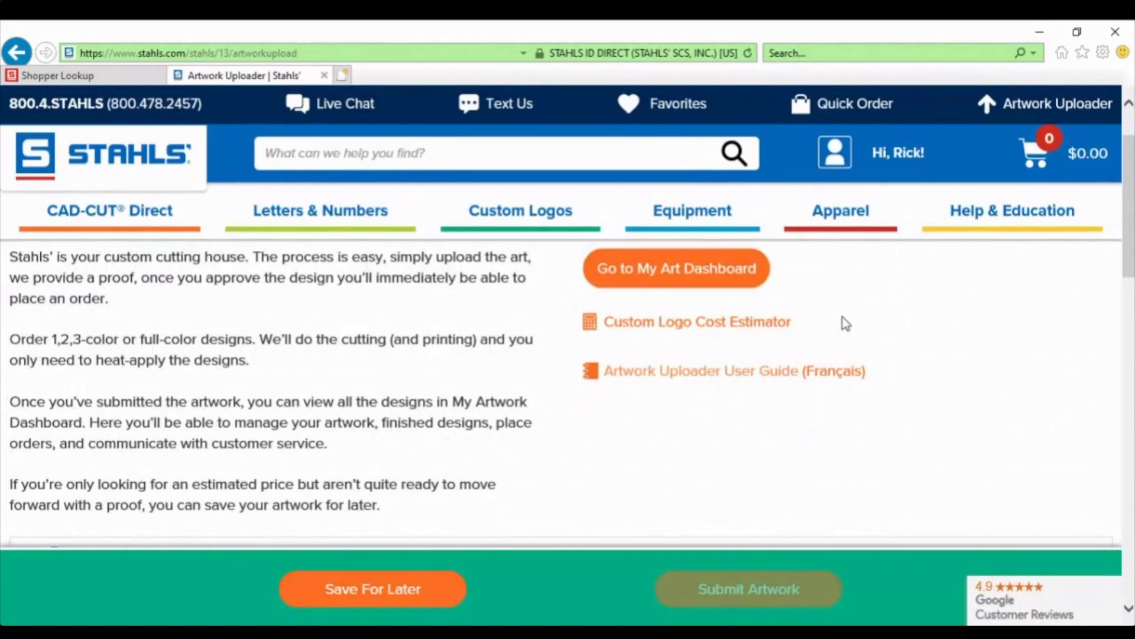
left_click(785, 327)
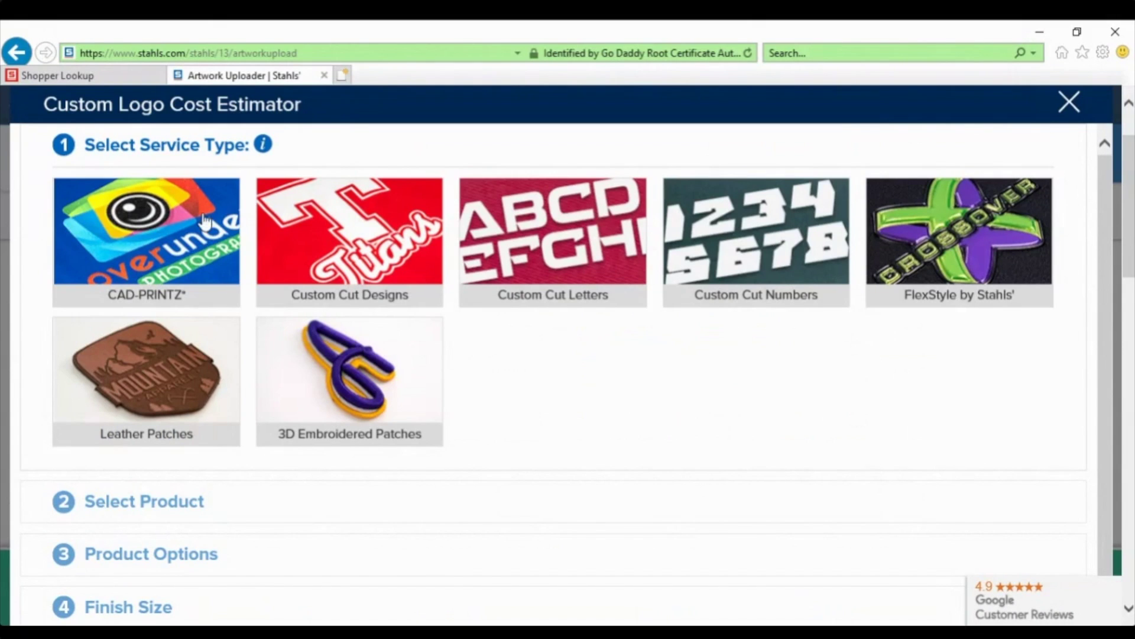
Configure the estimate for CAD-PRINTZ Digital Transfers/Logos on light-colored 100% Polyester with Sublimation Transfer media
left_click(166, 300)
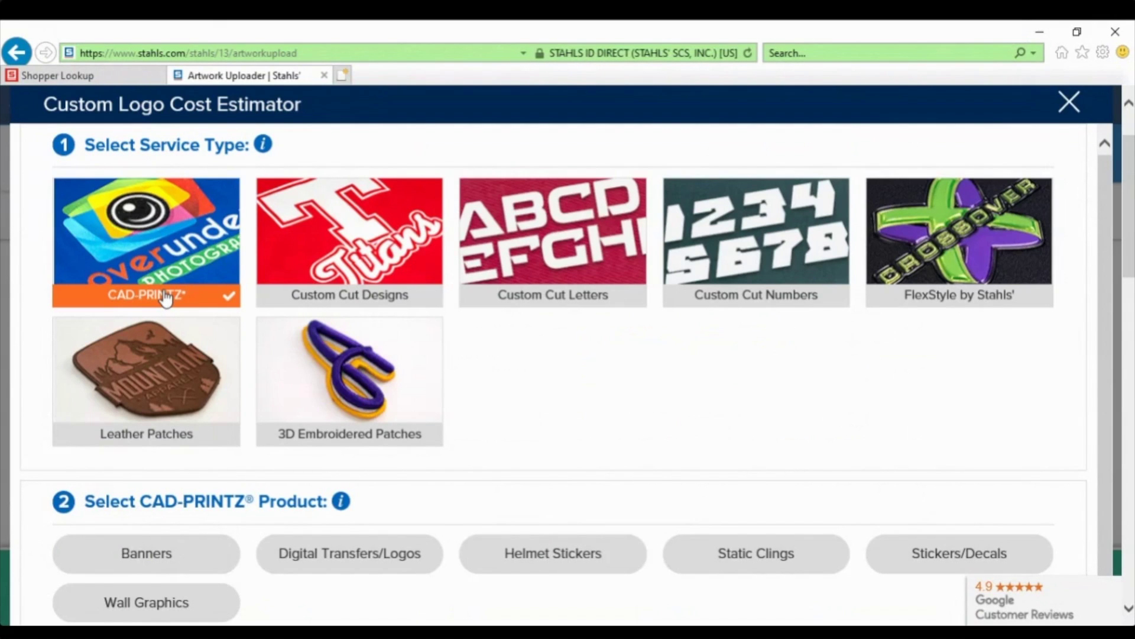
scroll(563, 388, "down", 1)
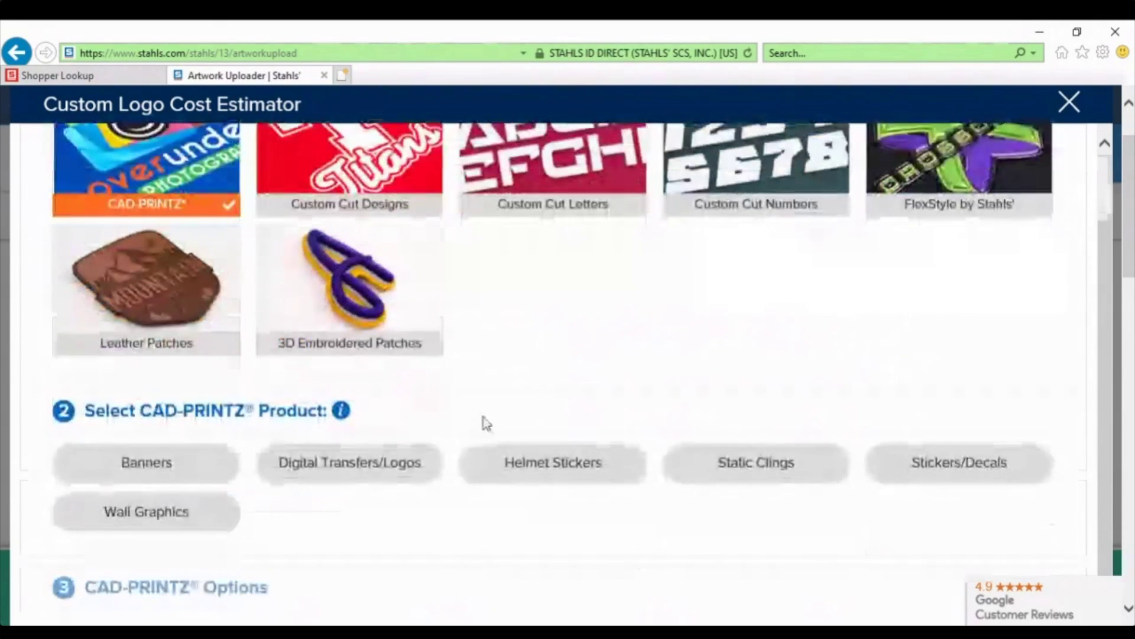
left_click(419, 468)
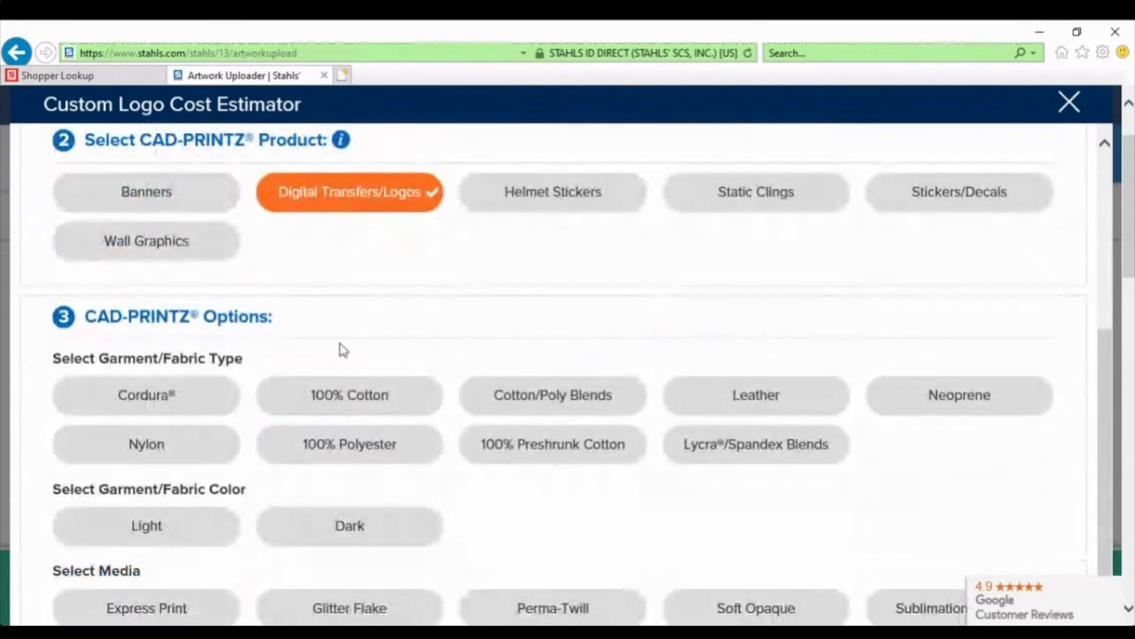
left_click(368, 453)
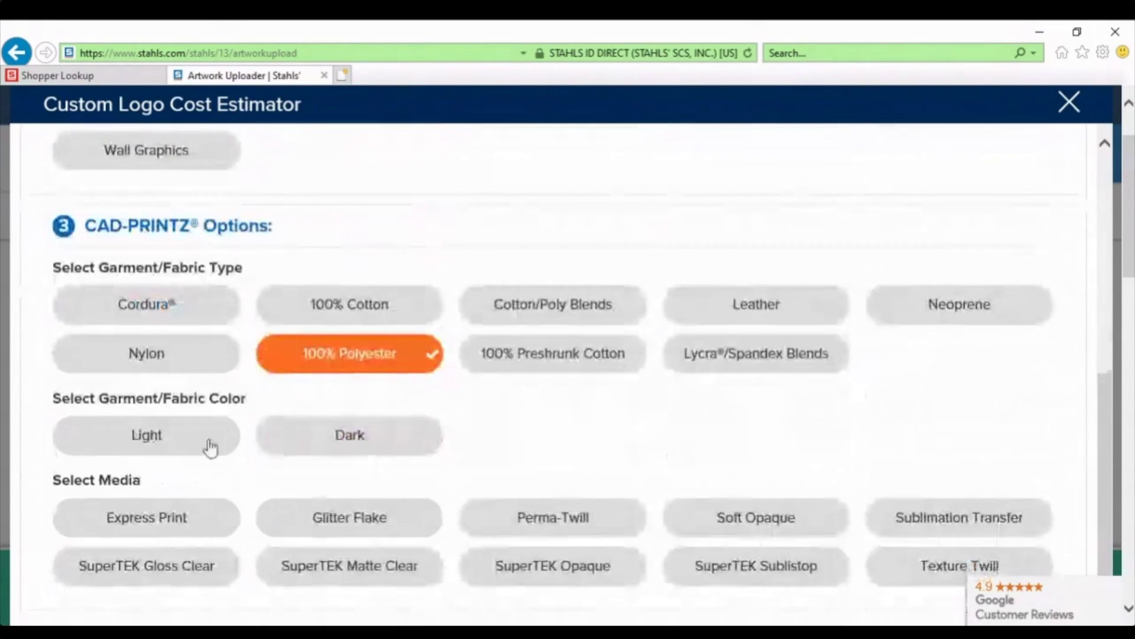
left_click(207, 448)
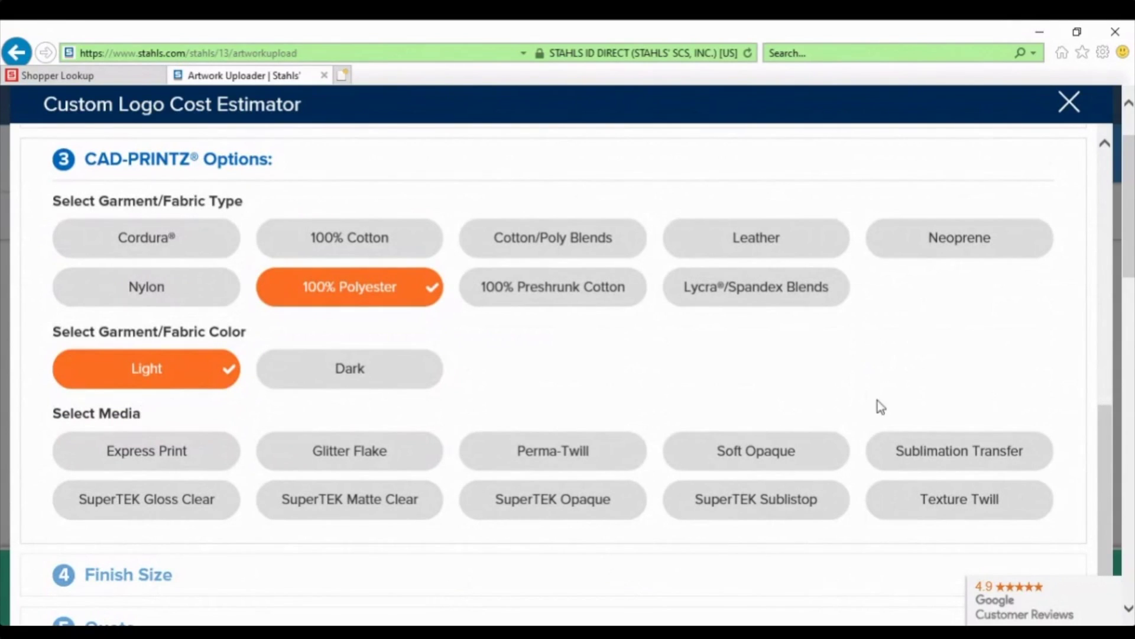
left_click(1011, 466)
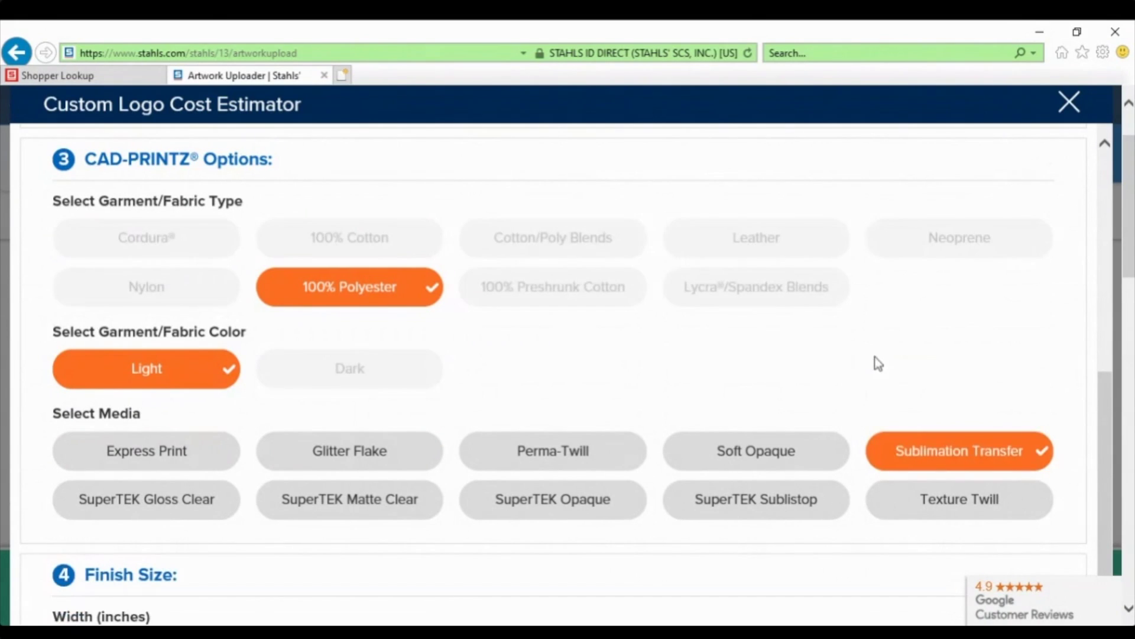
Set the finish size to 4 inches wide and 4 inches high
scroll(673, 271, "down", 2)
scroll(673, 272, "down", 3)
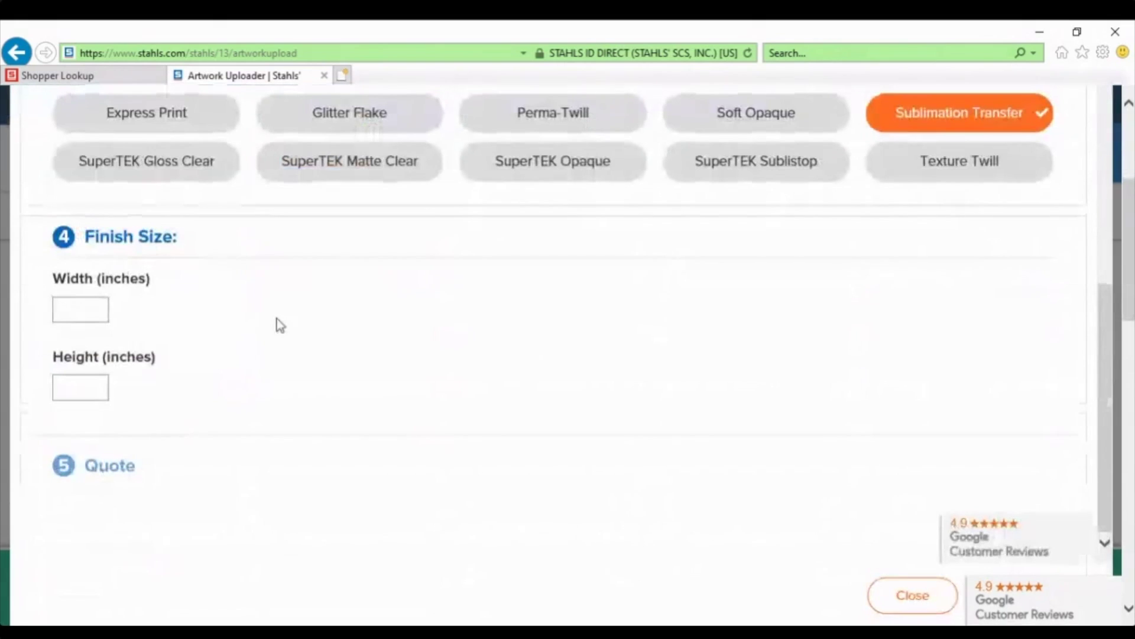
left_click(96, 309)
type("4")
left_click(89, 395)
type("4")
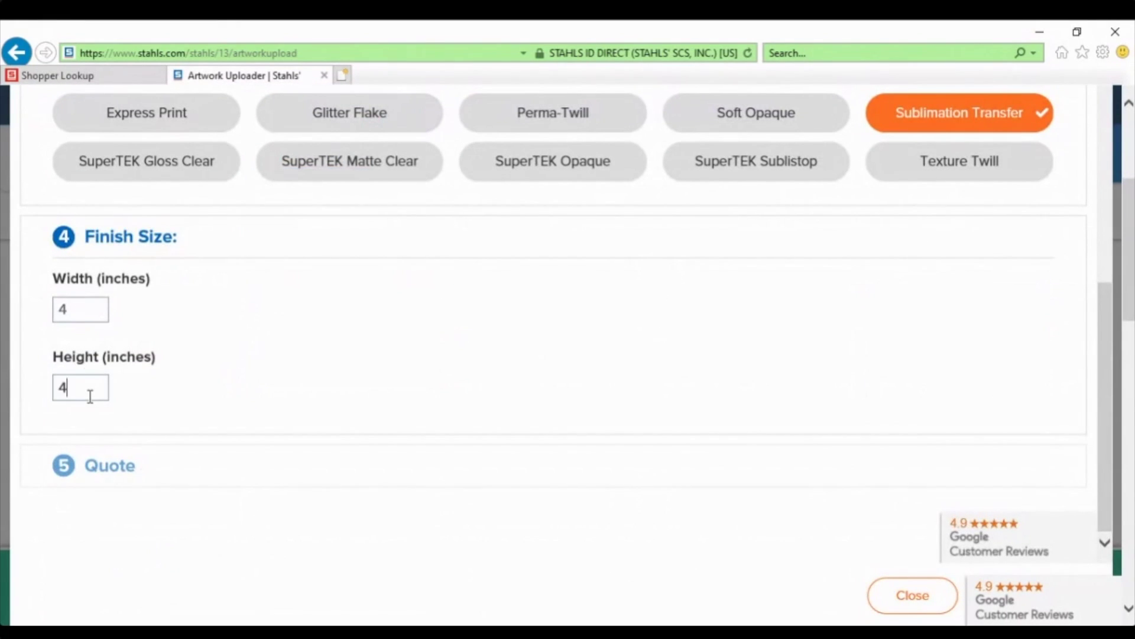
Review the quantity price breaks, calculate the price for a quantity of 13, and accept the adjustment to 14
scroll(403, 322, "down", 1)
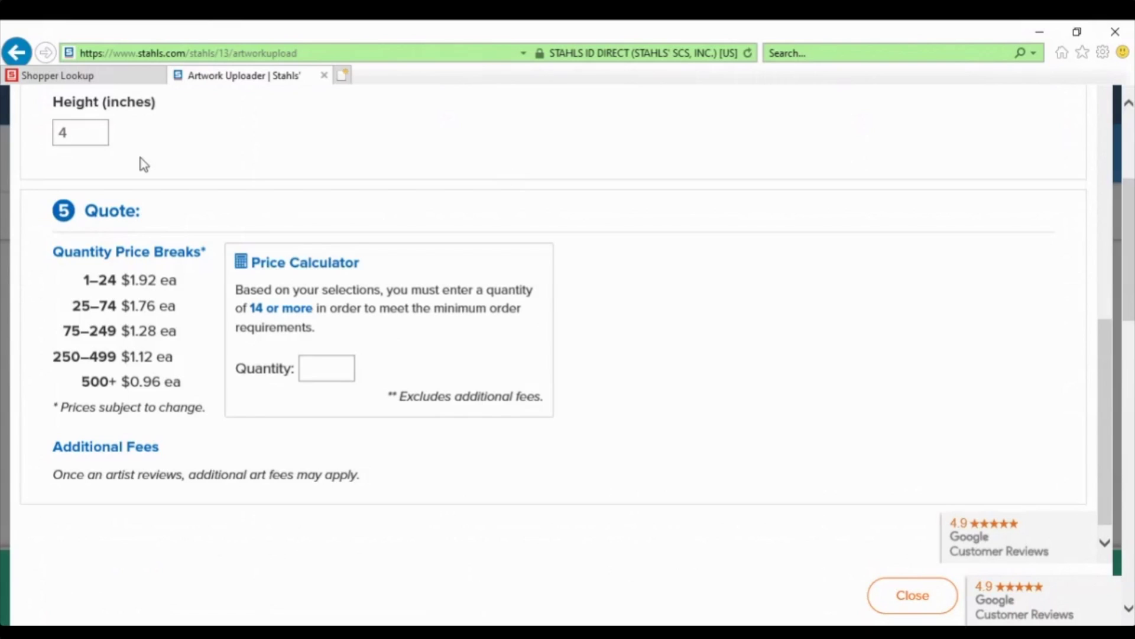
scroll(150, 157, "up", 1)
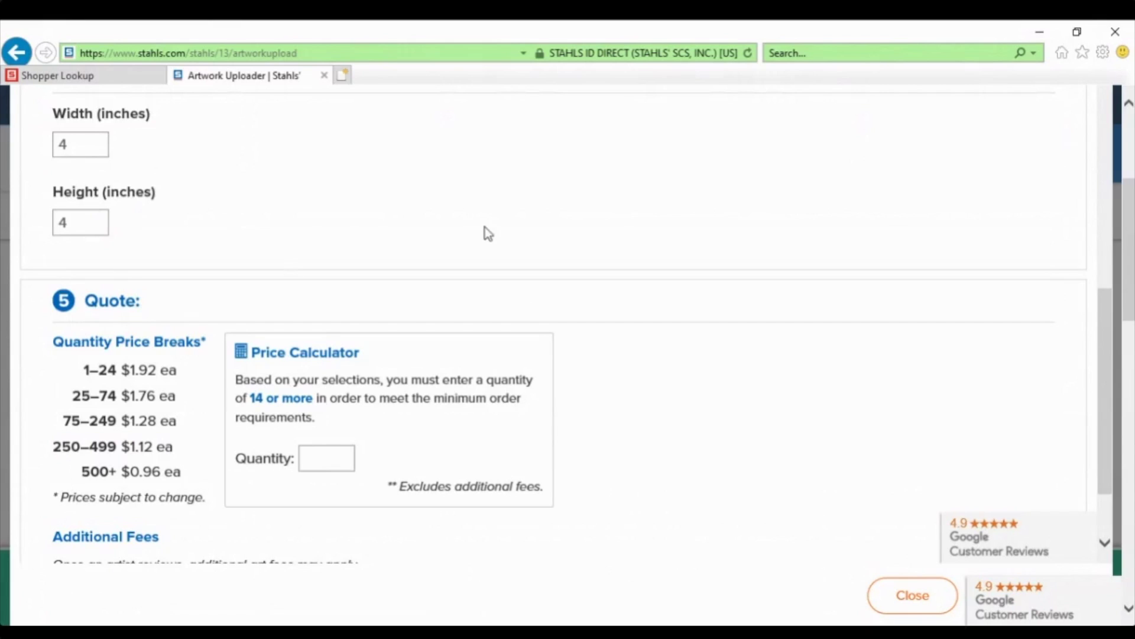
scroll(676, 295, "down", 1)
scroll(676, 294, "up", 7)
scroll(677, 294, "down", 8)
left_click(318, 348)
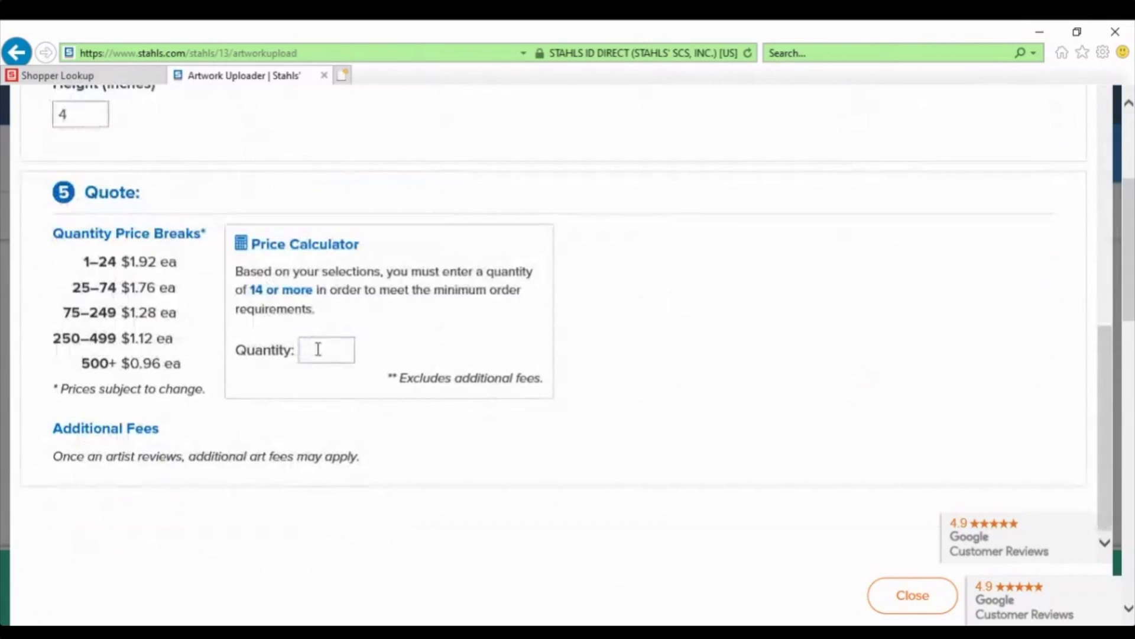
type("13")
left_click(745, 329)
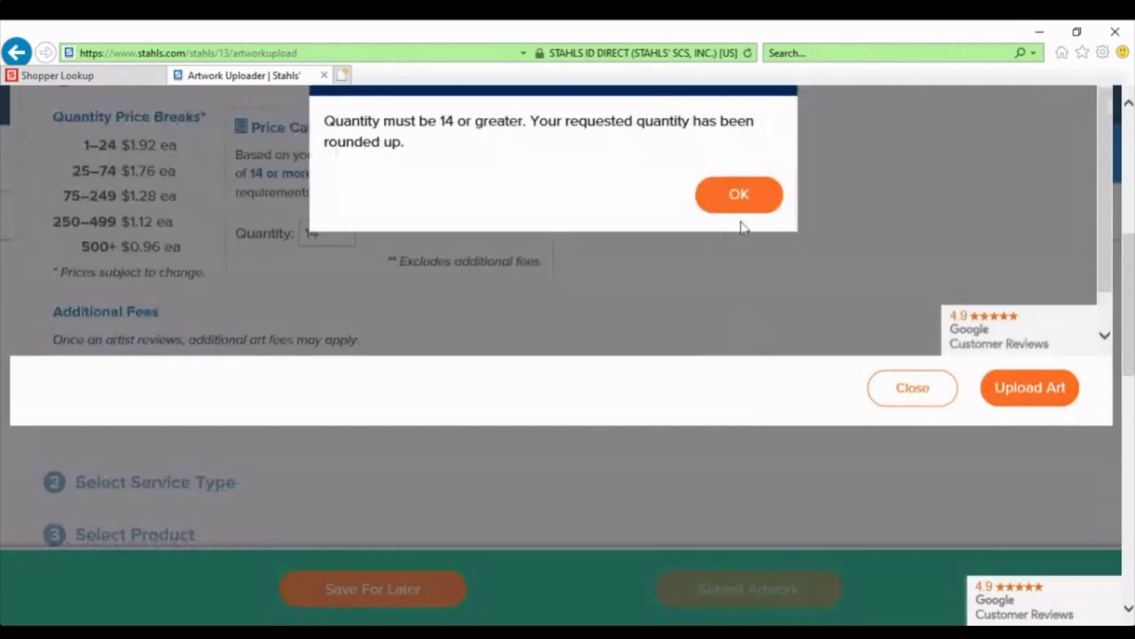
left_click(745, 207)
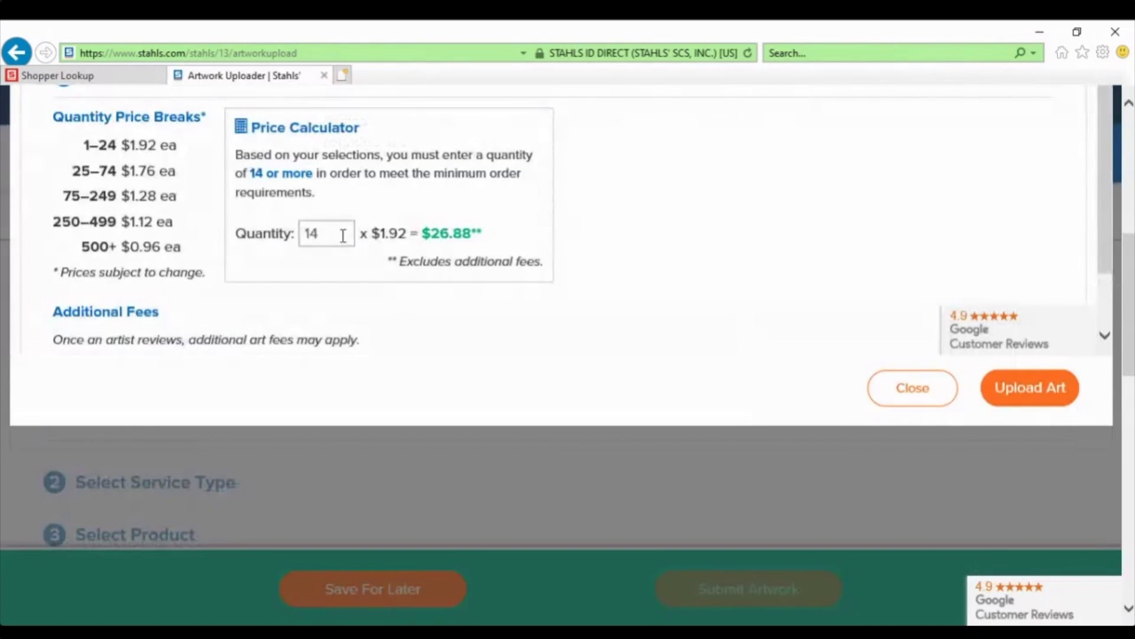
scroll(796, 171, "down", 2)
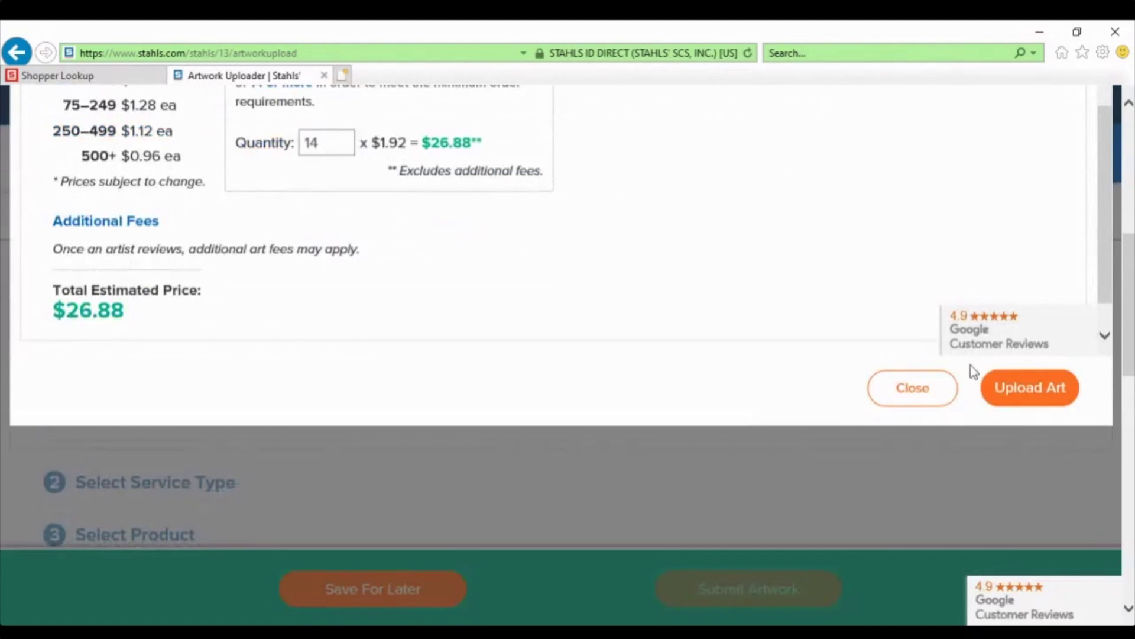
Proceed from the cost estimate to uploading art and start browsing for a file to attach
left_click(1006, 388)
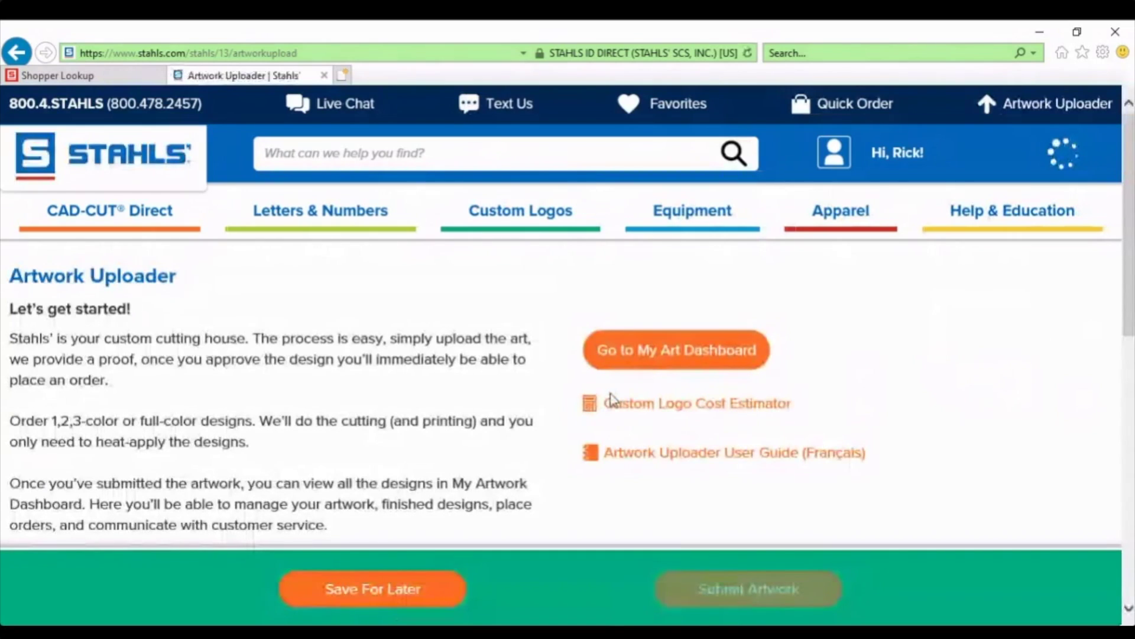
scroll(925, 343, "down", 5)
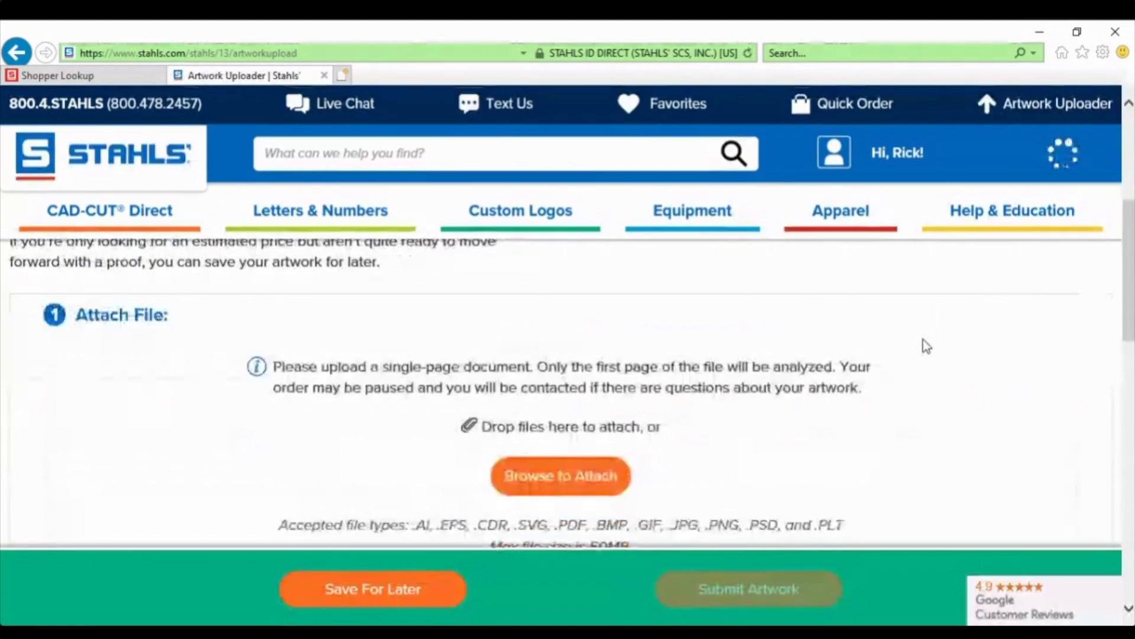
scroll(925, 343, "down", 5)
scroll(925, 343, "up", 4)
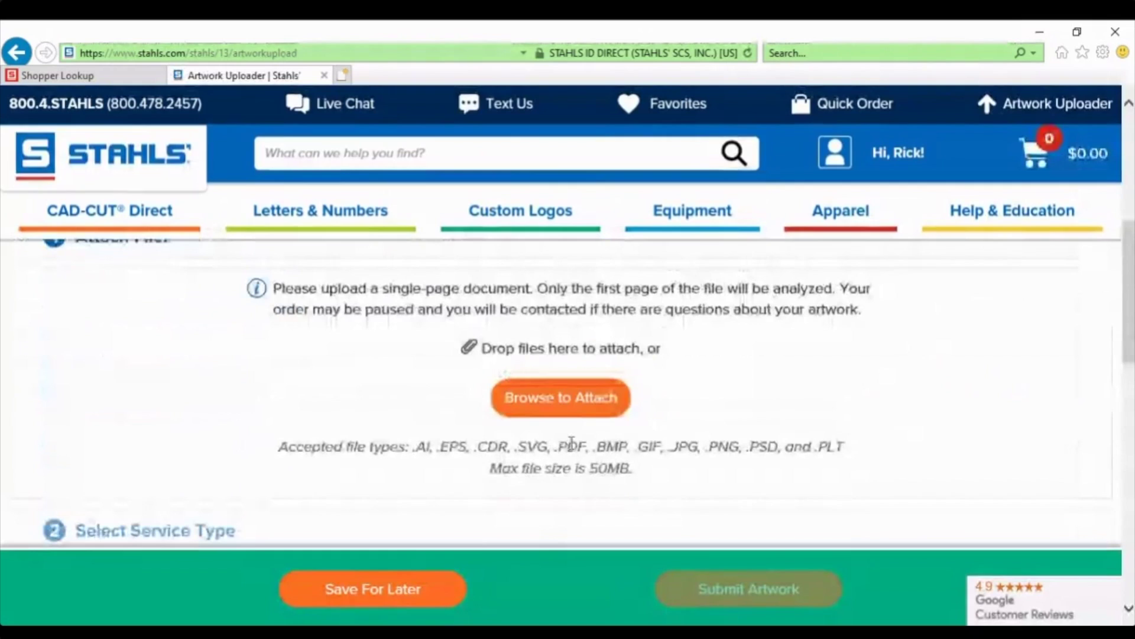
left_click(581, 417)
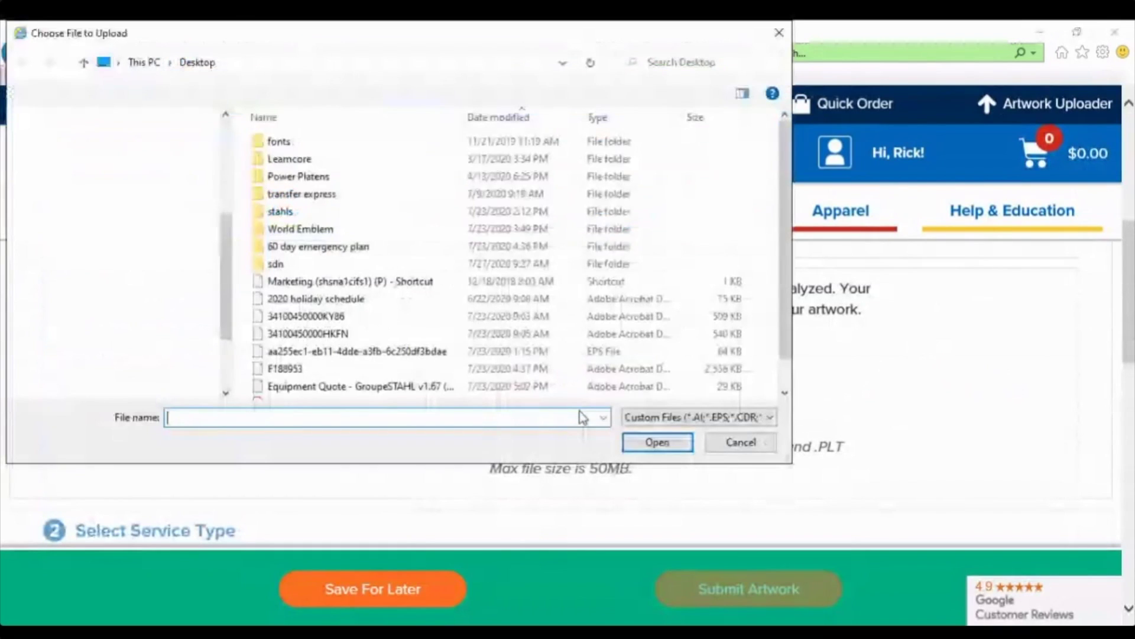
Browse the M: home drive to the "cut files" folder inside the clip art folder of My Documents
scroll(392, 321, "down", 1)
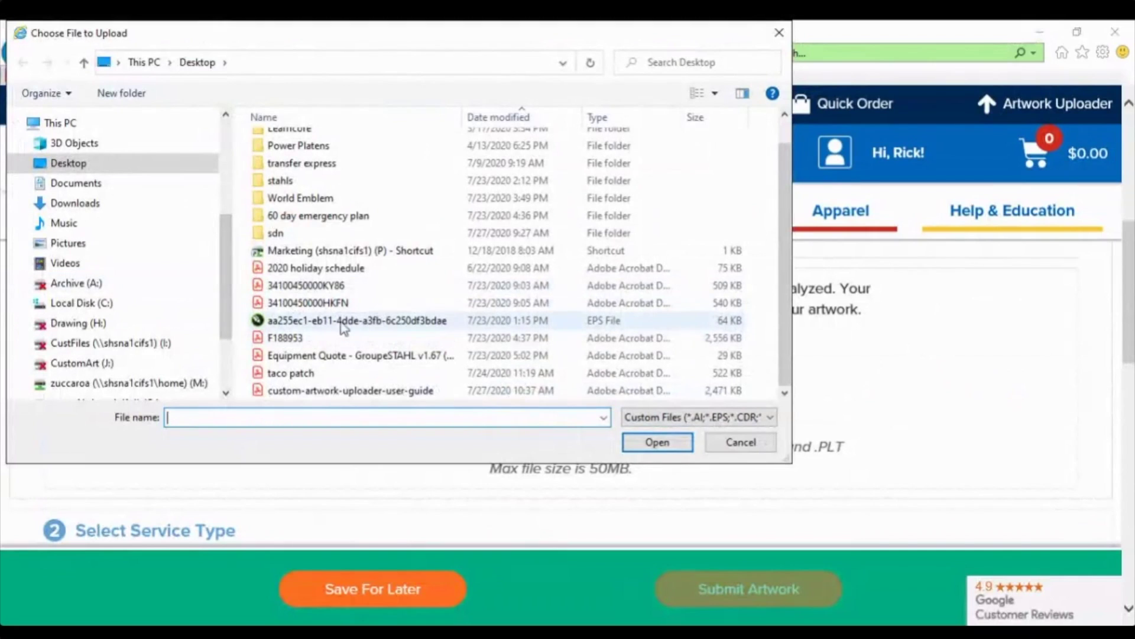
left_click_drag(225, 284, 224, 342)
left_click(198, 319)
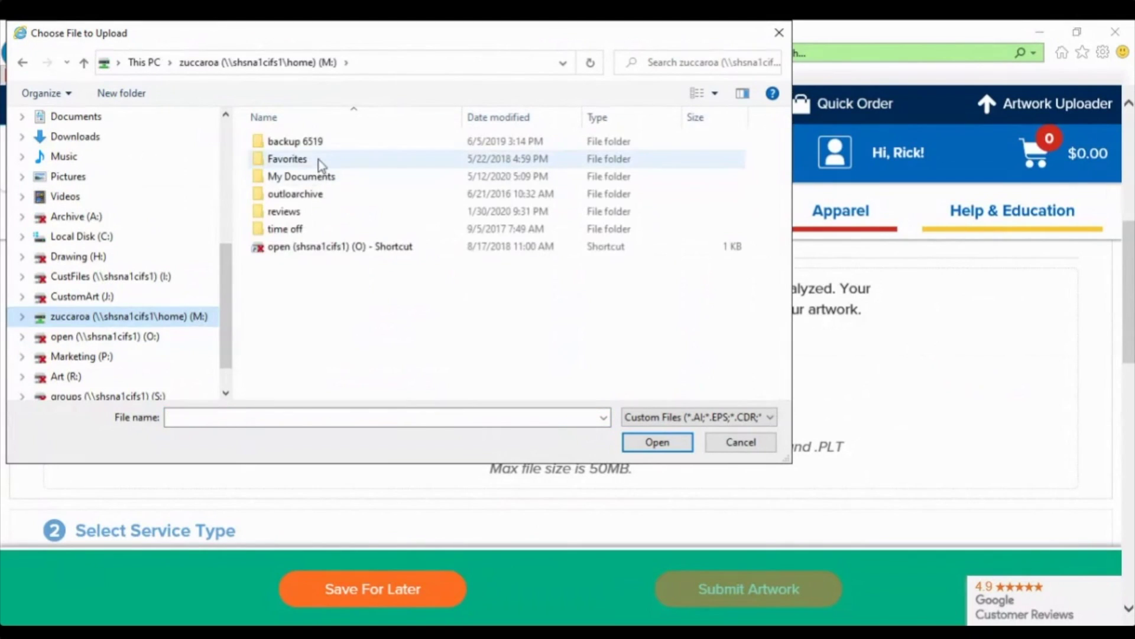
left_click(311, 178)
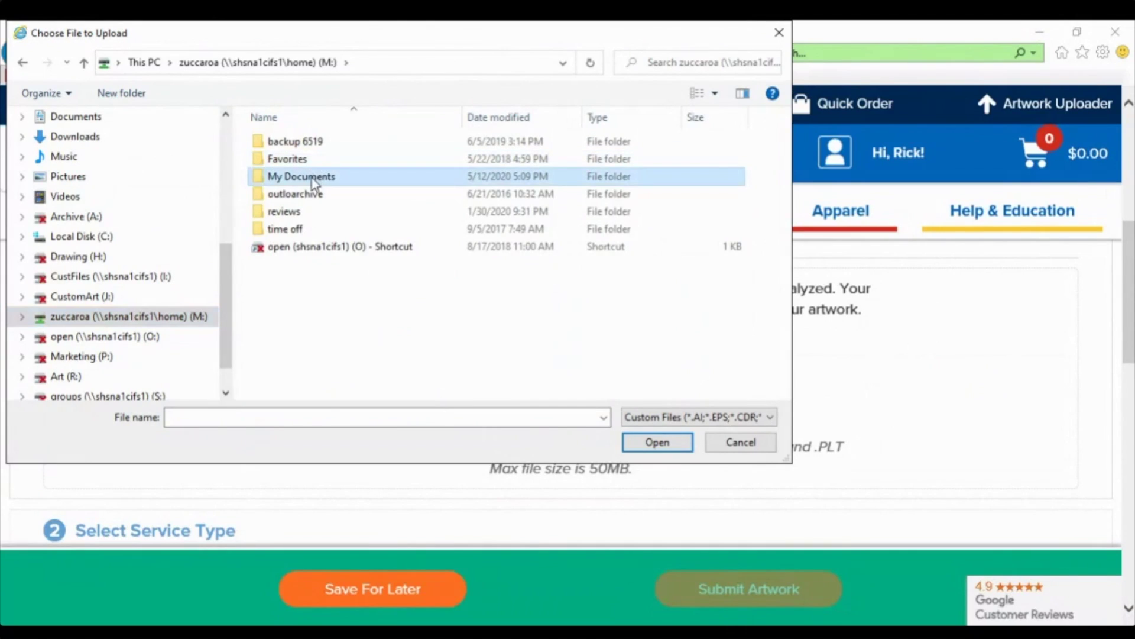
double_click(312, 178)
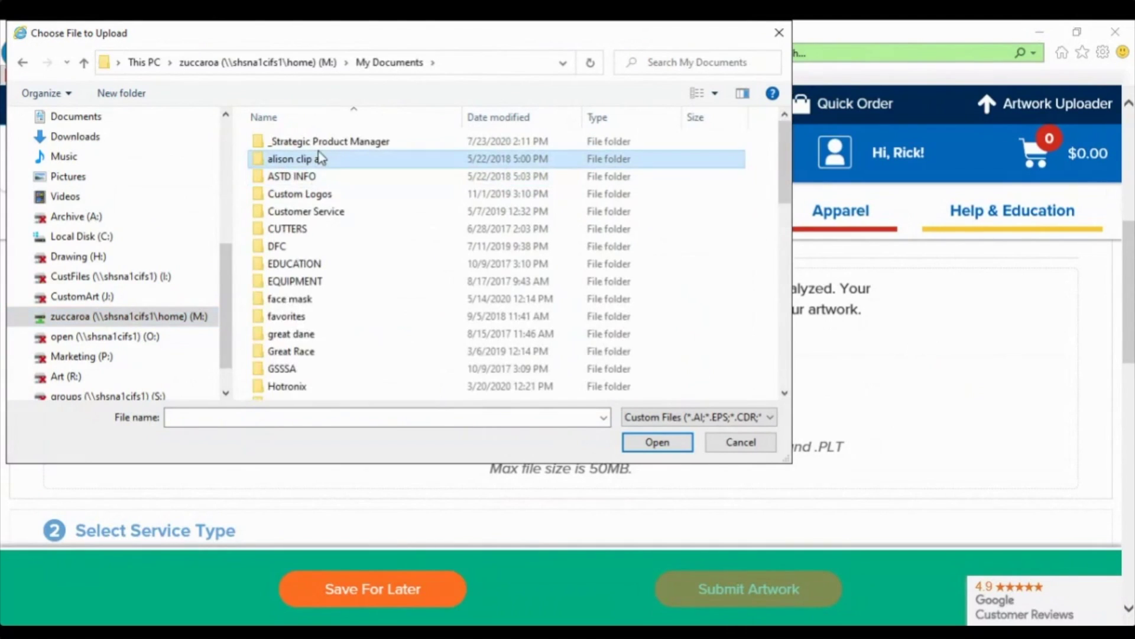
double_click(320, 158)
double_click(299, 146)
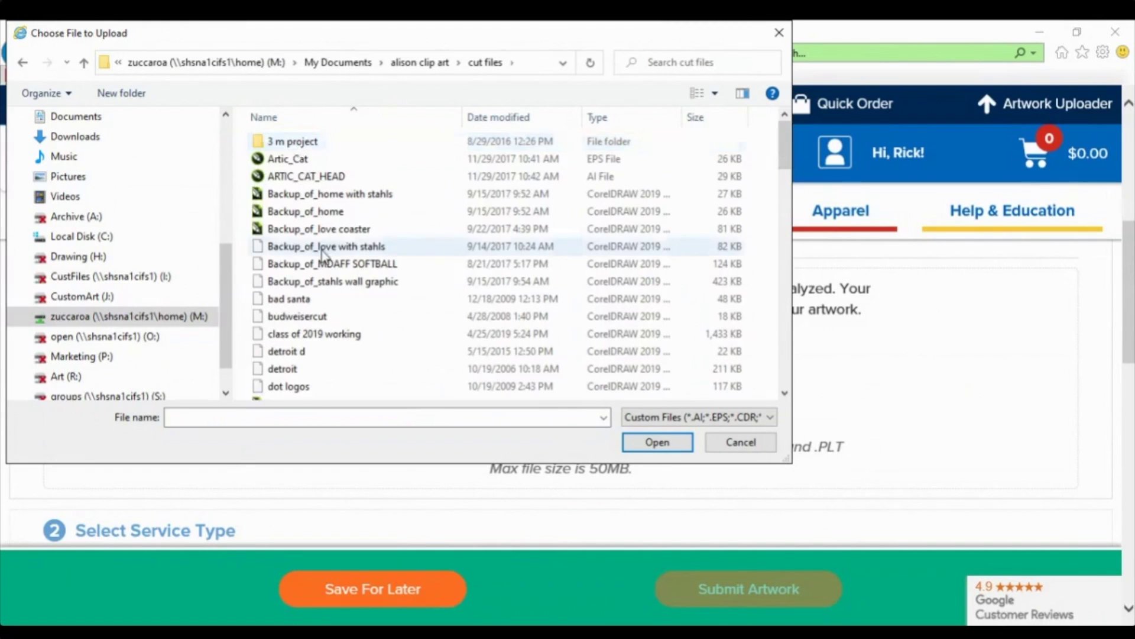
Attach the FURY PDF from the "cut files" folder as the artwork
scroll(322, 251, "down", 7)
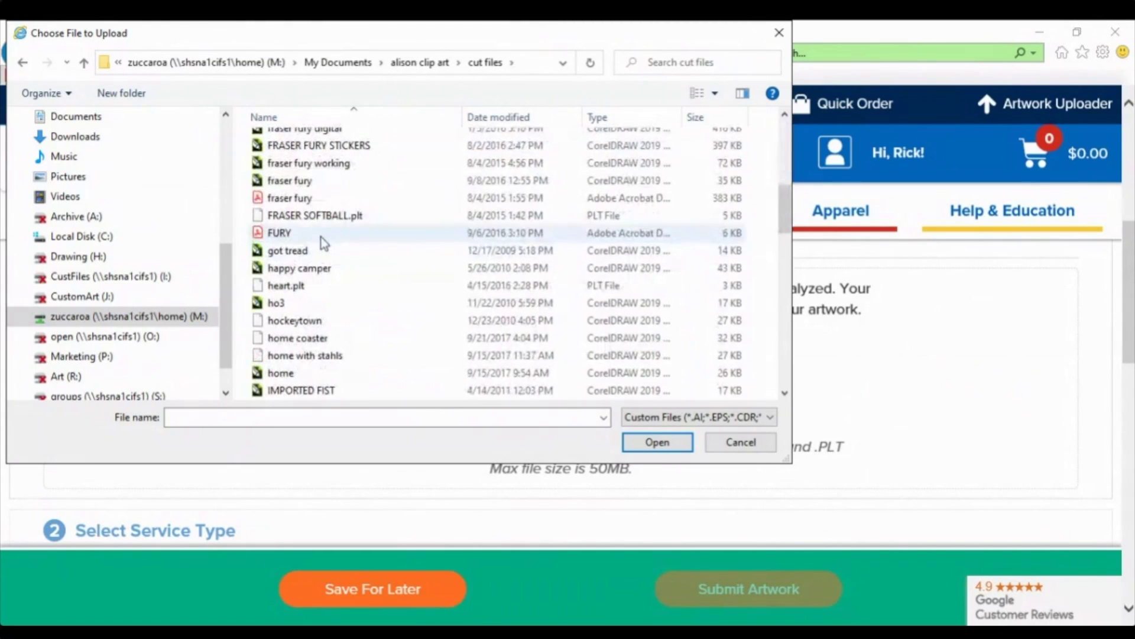
left_click(308, 232)
left_click(630, 448)
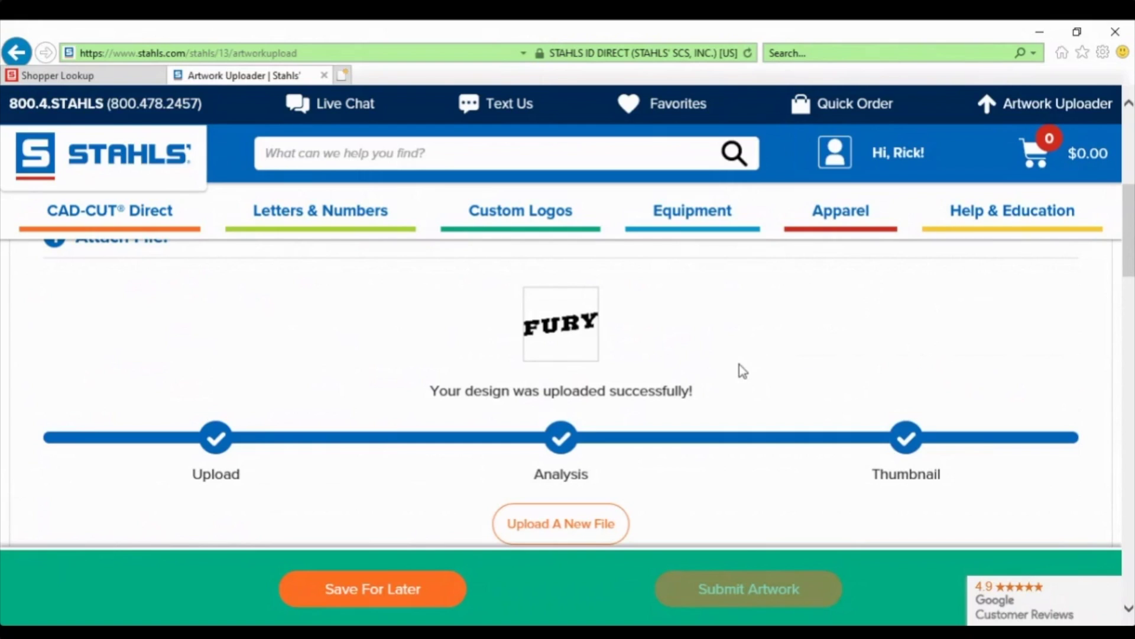
Review the preselected service type, product and fabric options, and set Include Split Front to No
scroll(739, 364, "down", 2)
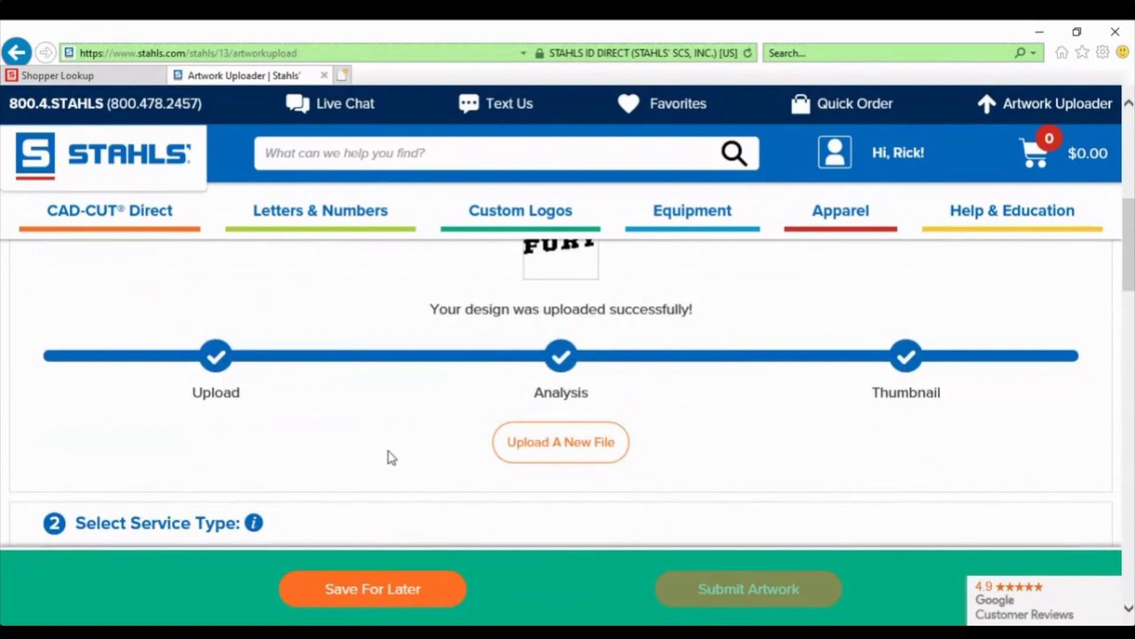
scroll(764, 394, "down", 2)
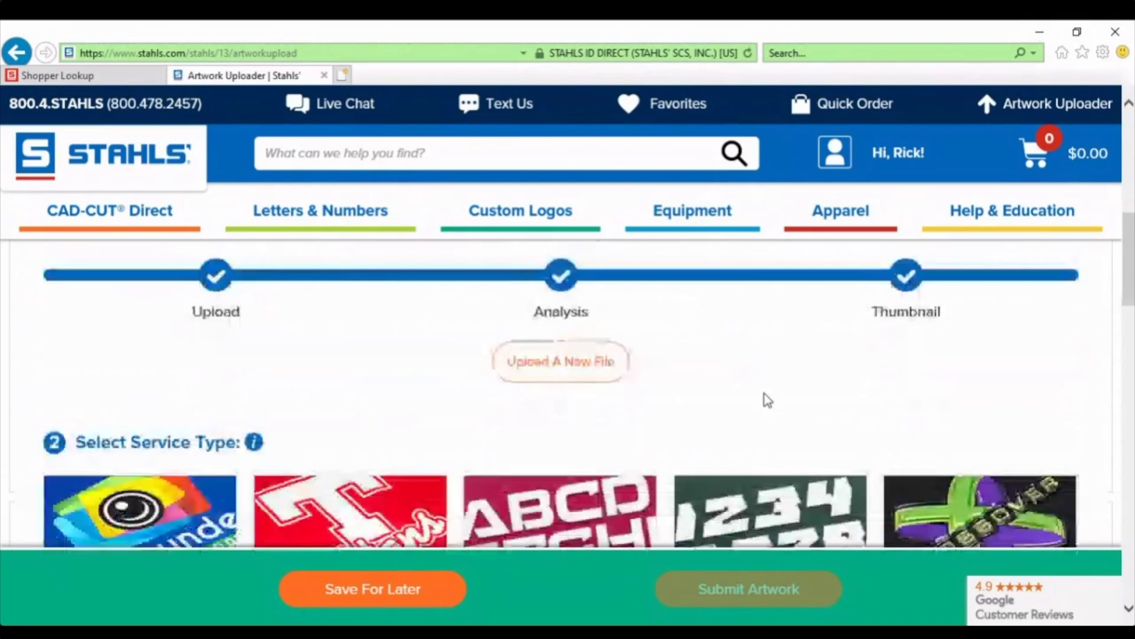
scroll(764, 392, "down", 3)
scroll(528, 331, "down", 3)
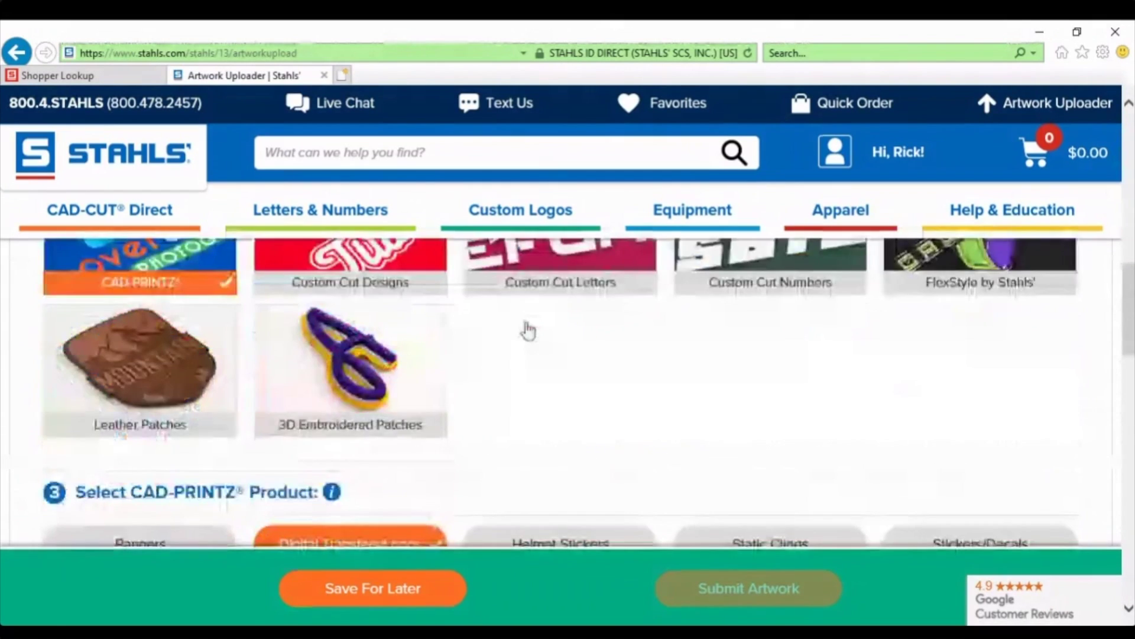
scroll(528, 331, "down", 5)
scroll(419, 374, "down", 3)
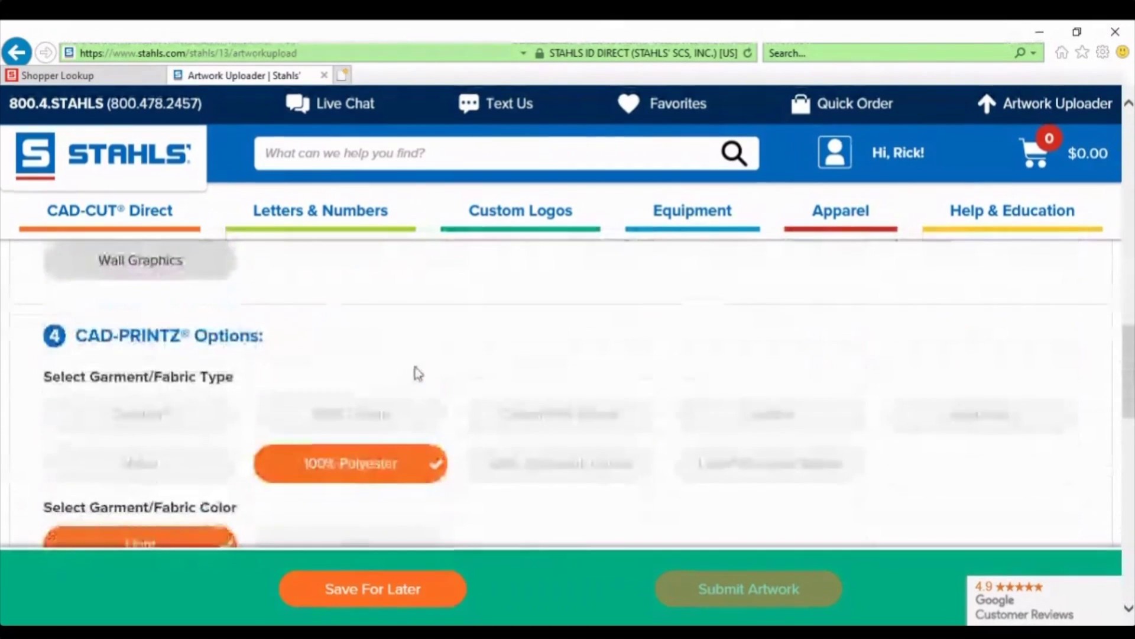
scroll(418, 374, "down", 2)
scroll(362, 363, "down", 2)
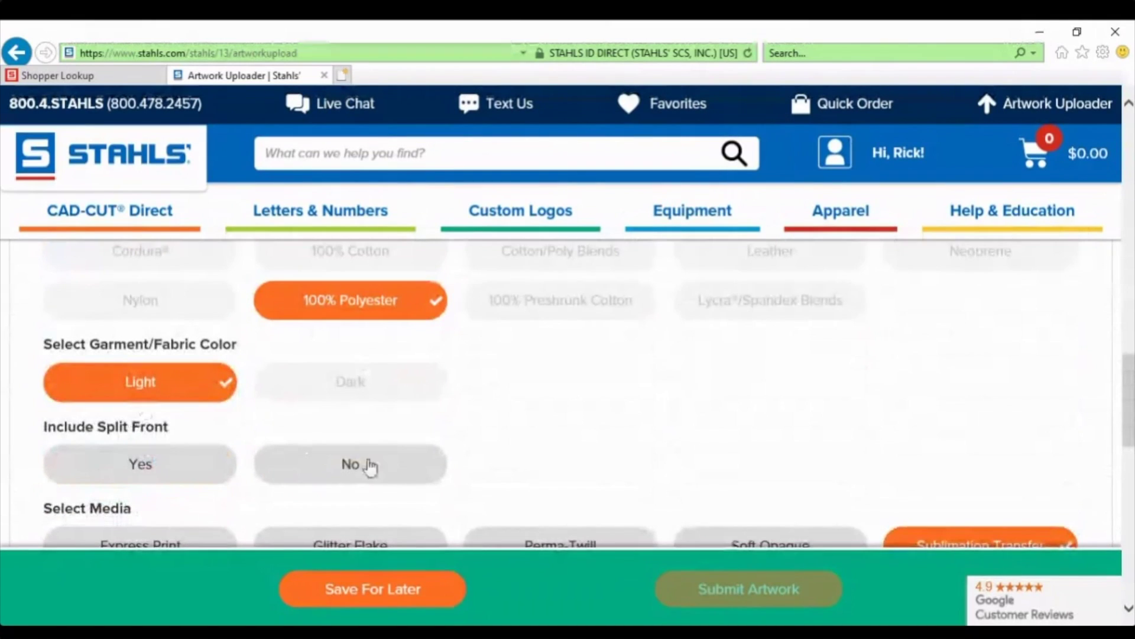
scroll(370, 468, "down", 2)
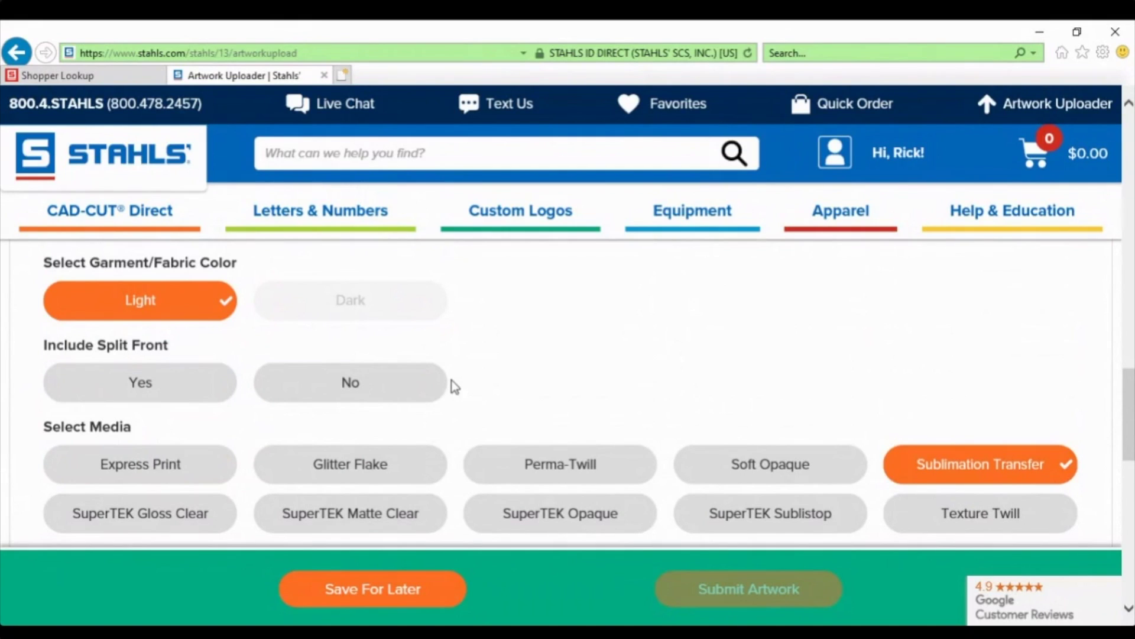
left_click(440, 388)
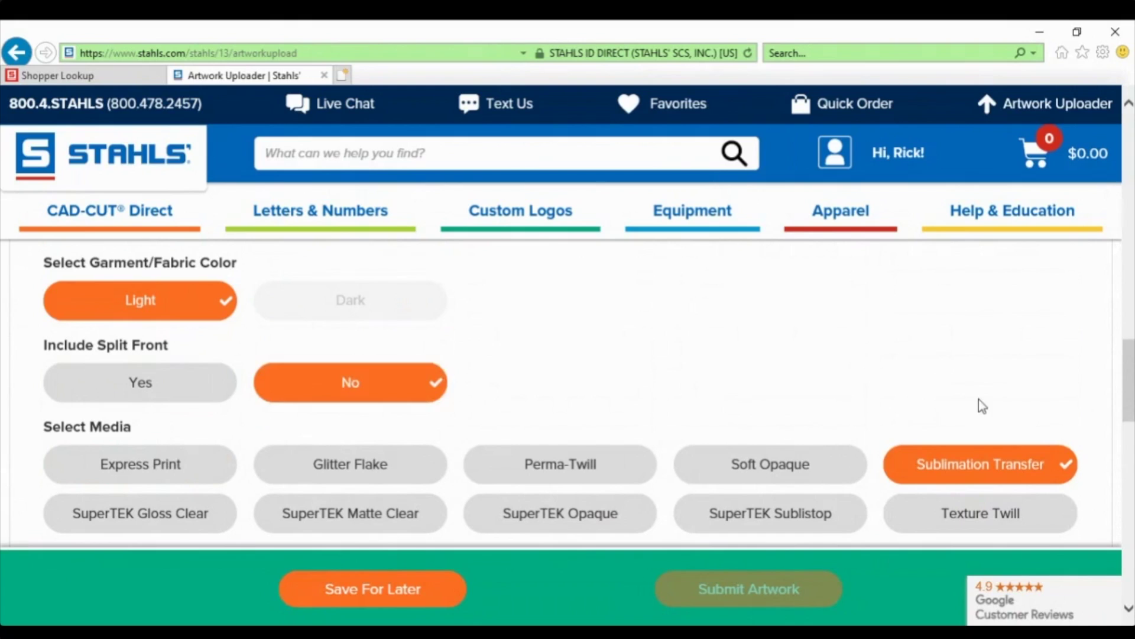
Set the finish size to calculate the width automatically and enter a height of 4 inches
scroll(997, 309, "down", 1)
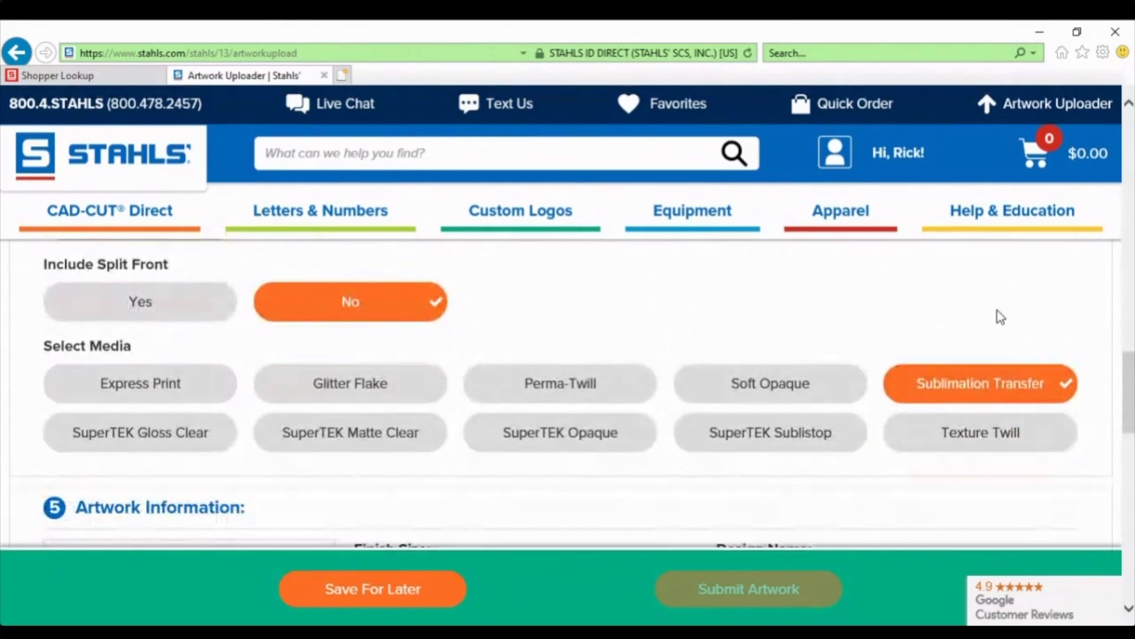
scroll(1006, 319, "down", 3)
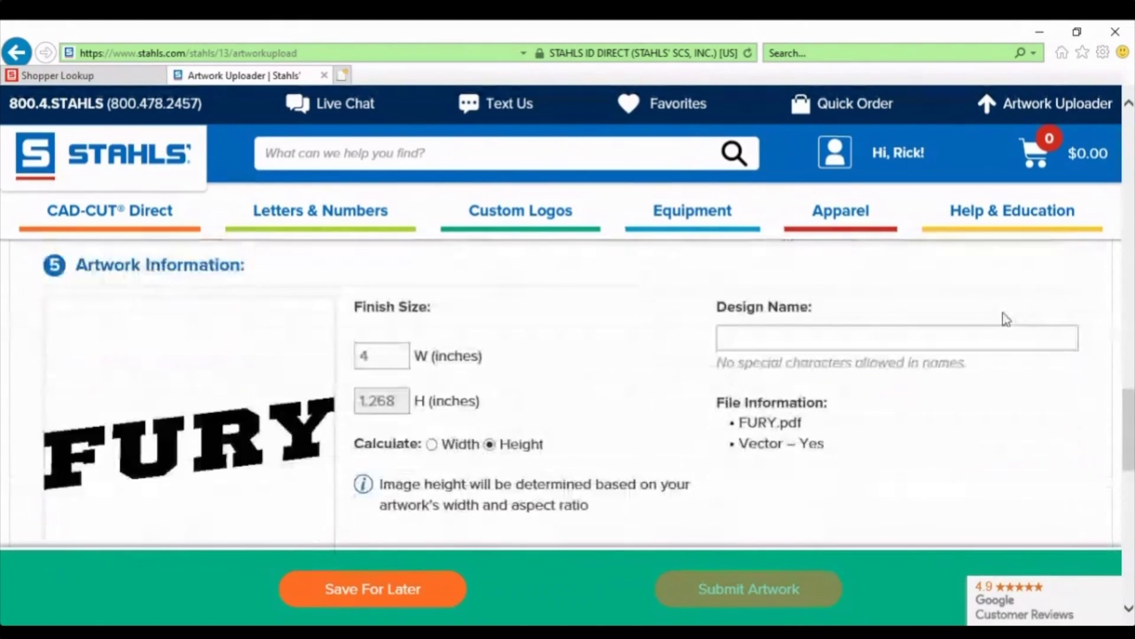
scroll(1006, 319, "down", 1)
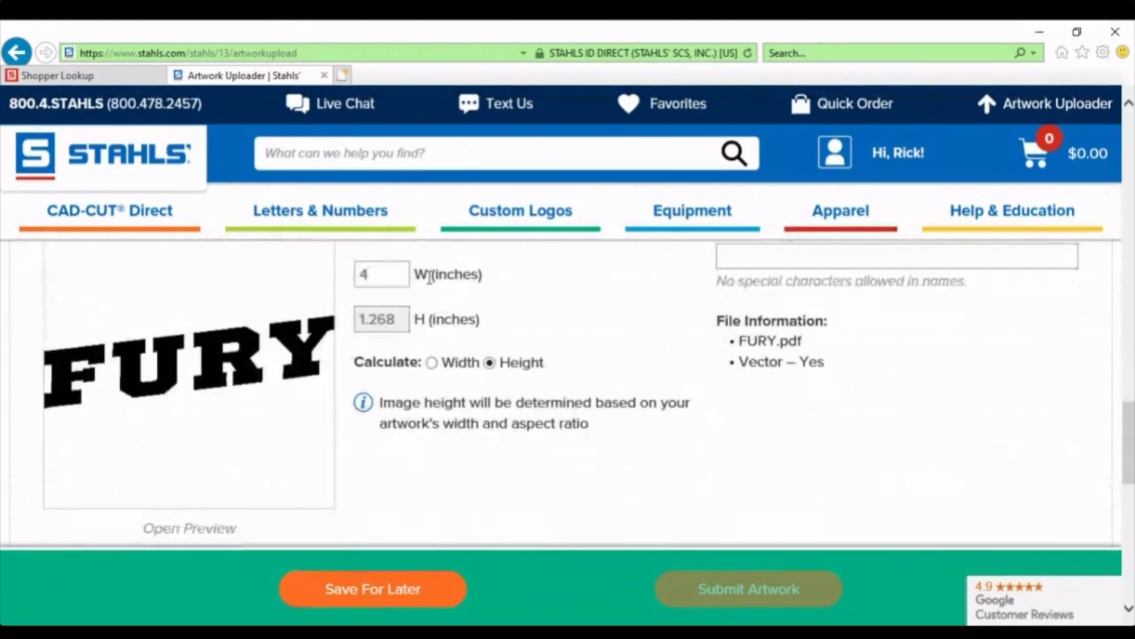
scroll(407, 296, "up", 1)
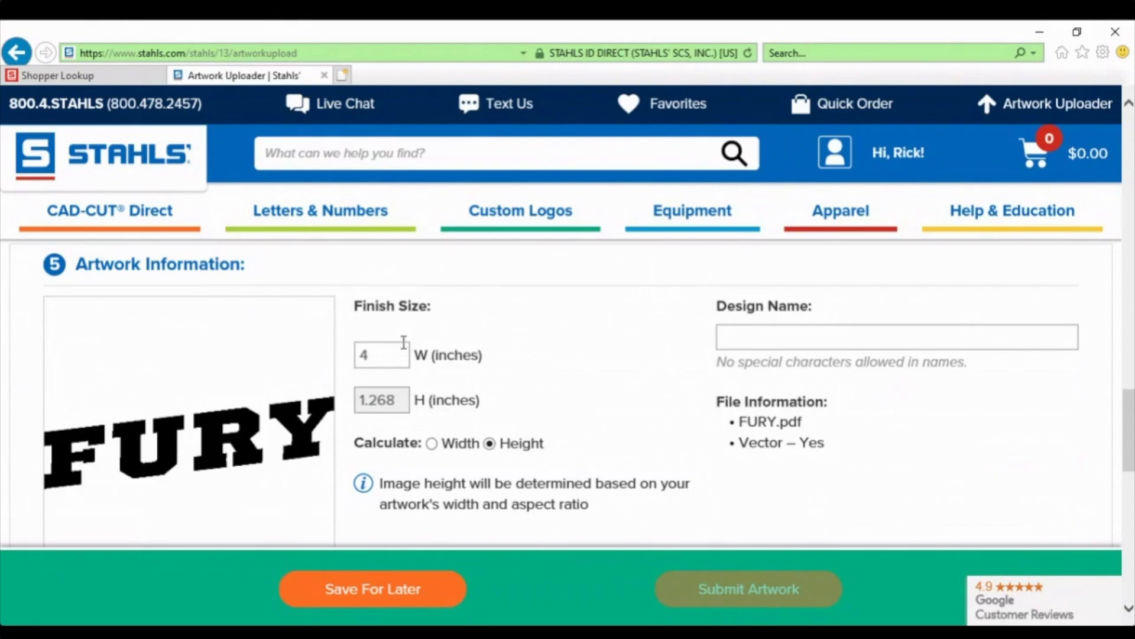
left_click(433, 445)
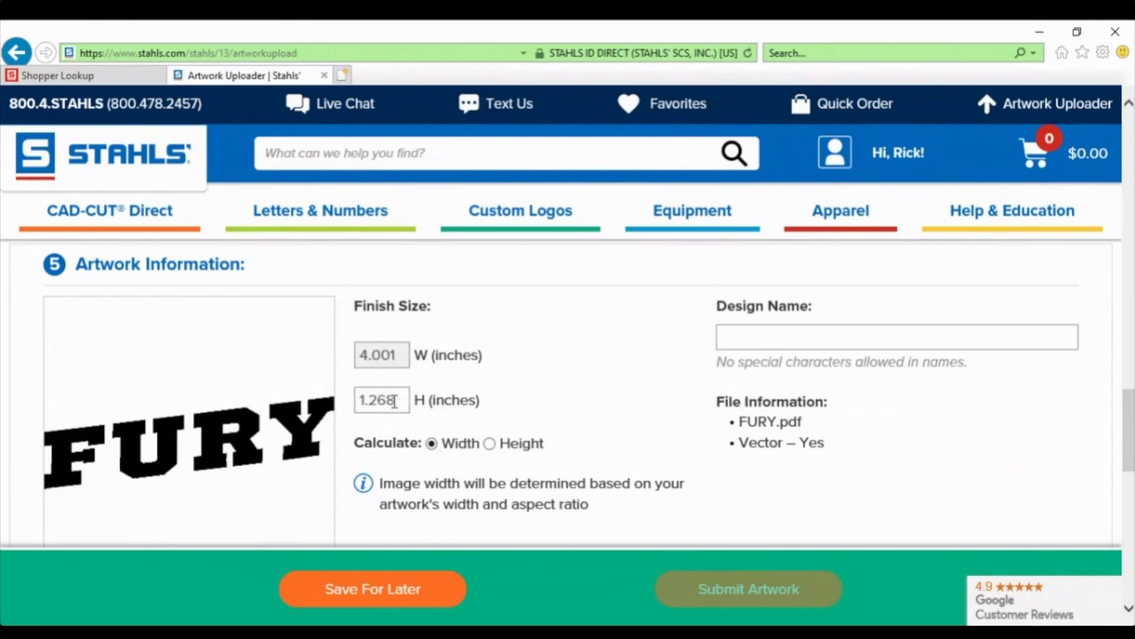
left_click_drag(407, 400, 205, 417)
type("4")
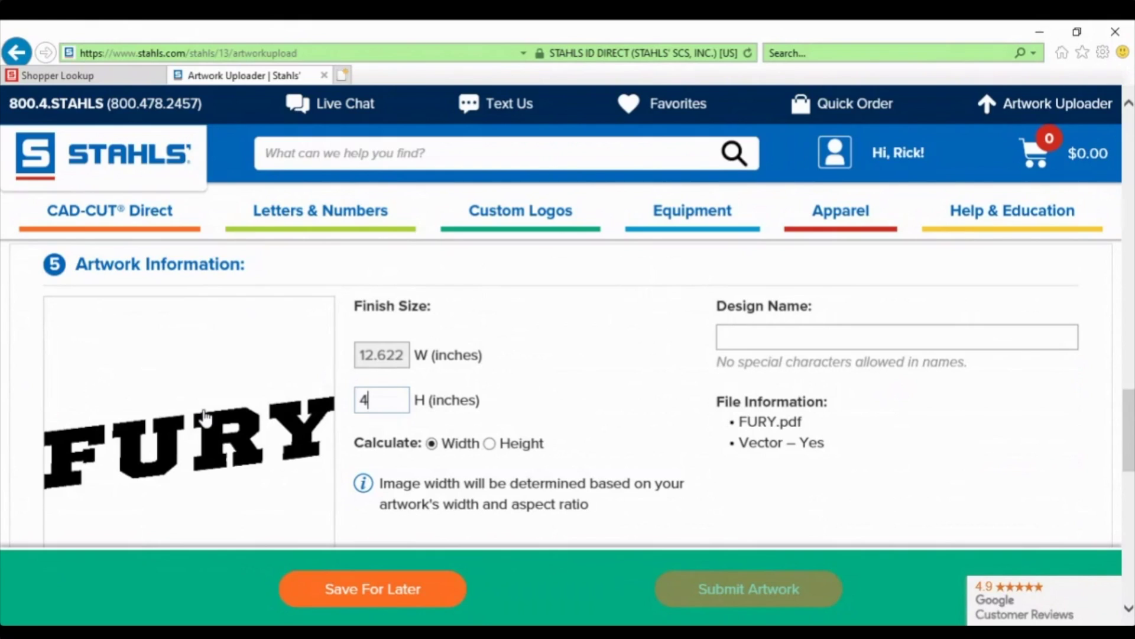
Name the design "fury" and add the special instruction "make this a rainbow"
left_click(835, 333)
type("fury")
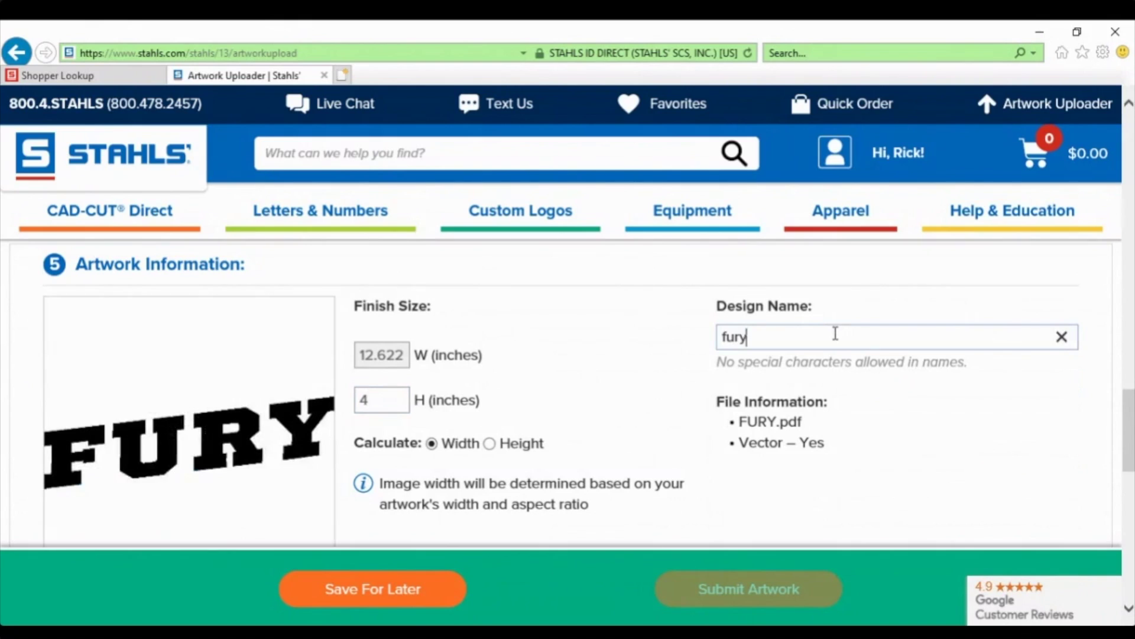
scroll(833, 334, "down", 5)
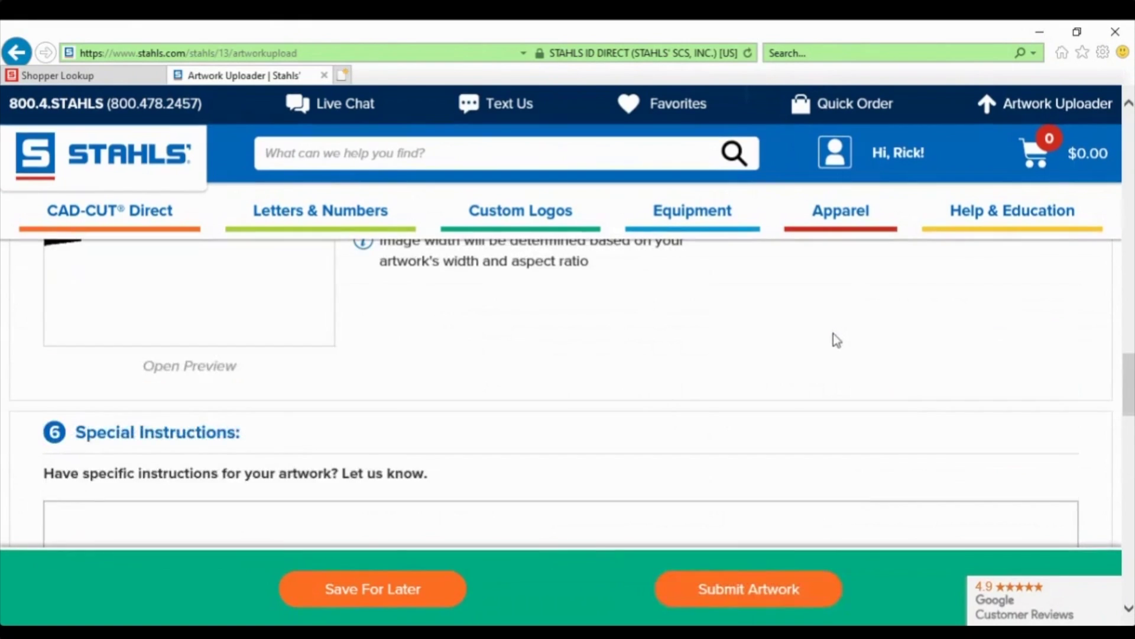
left_click(706, 386)
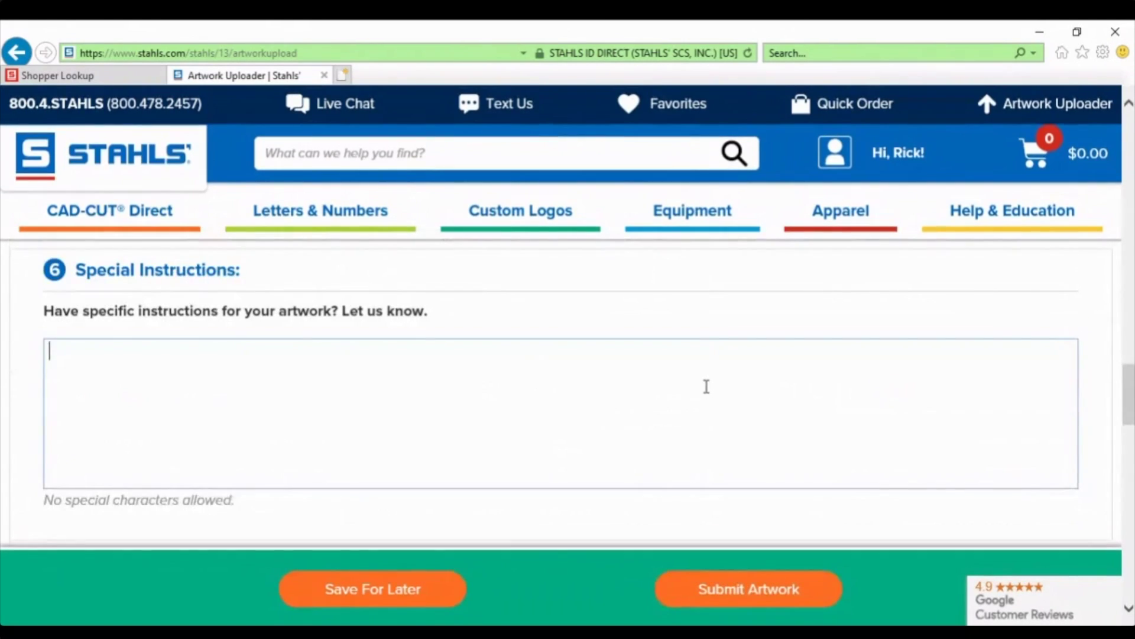
type("make this a rainbow")
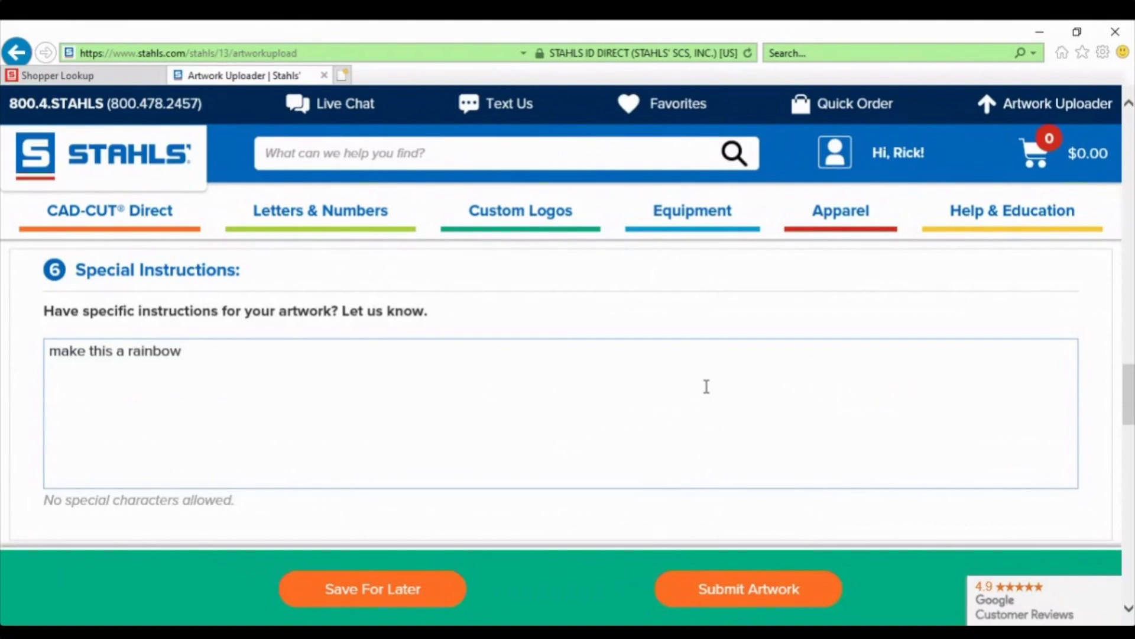
Review the quote, additional fees and contact information, and recheck the artwork information before submitting
scroll(746, 397, "down", 1)
scroll(746, 397, "down", 3)
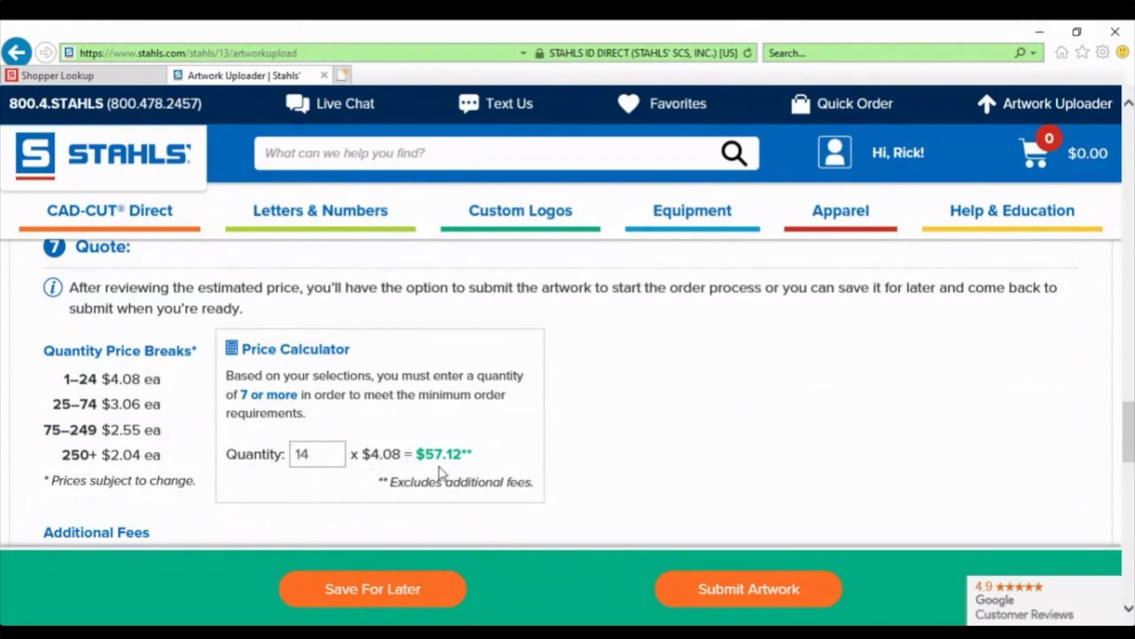
scroll(759, 338, "down", 5)
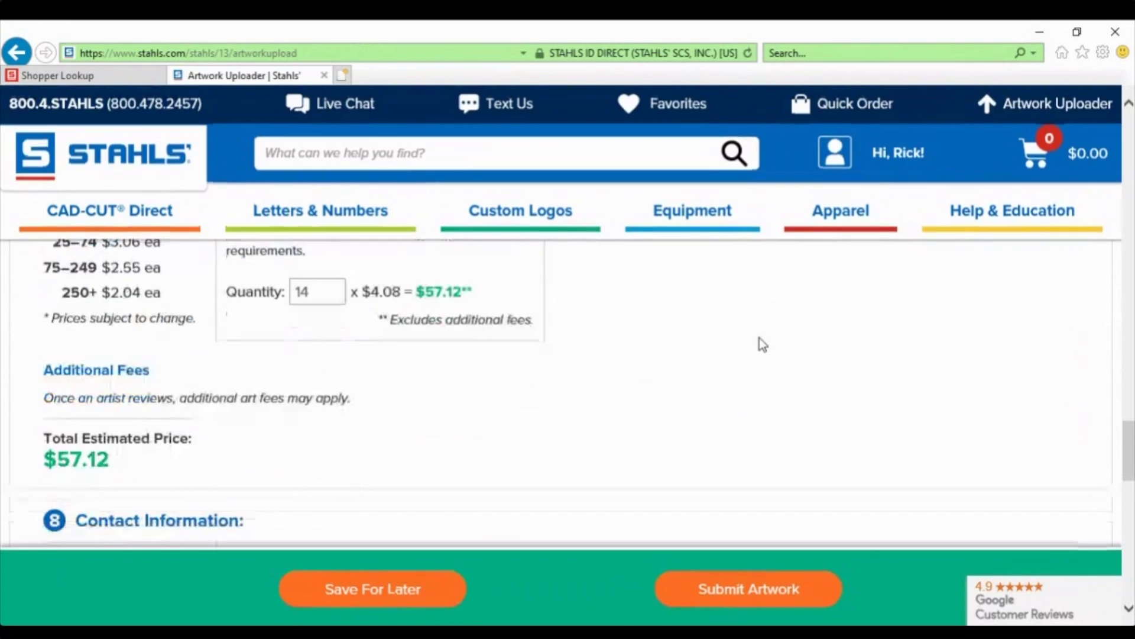
scroll(759, 338, "down", 5)
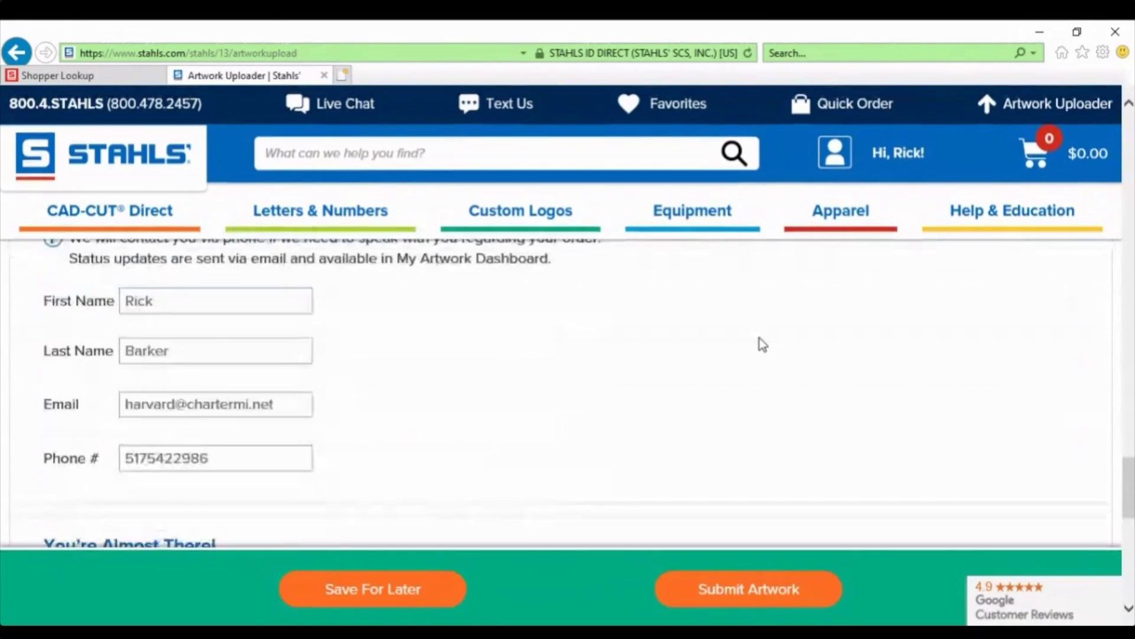
scroll(761, 342, "down", 4)
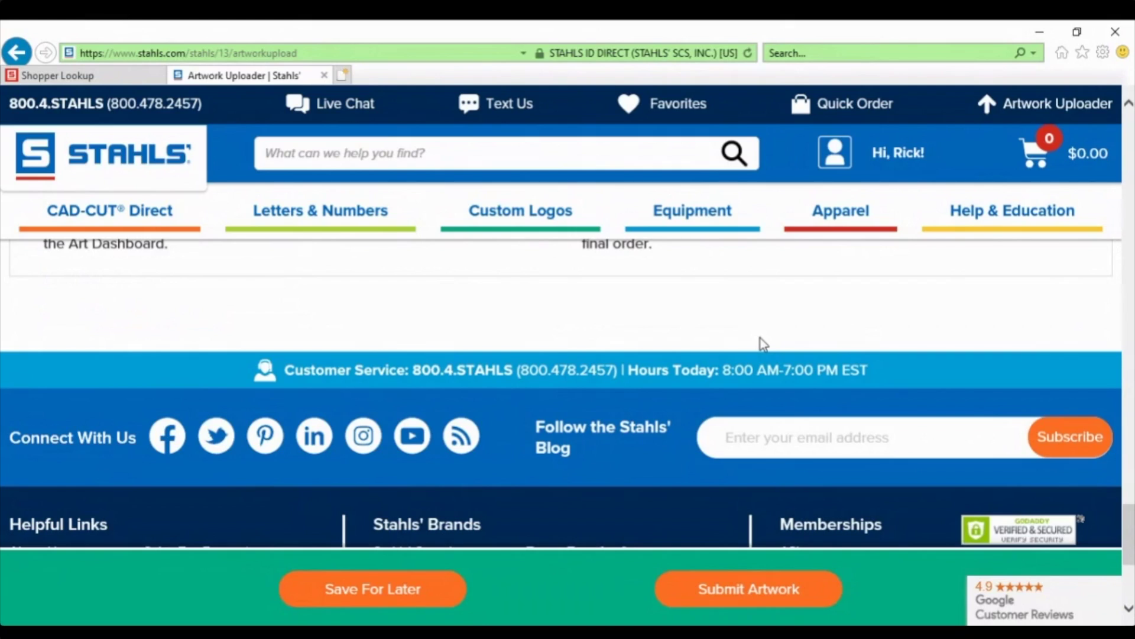
scroll(763, 343, "up", 10)
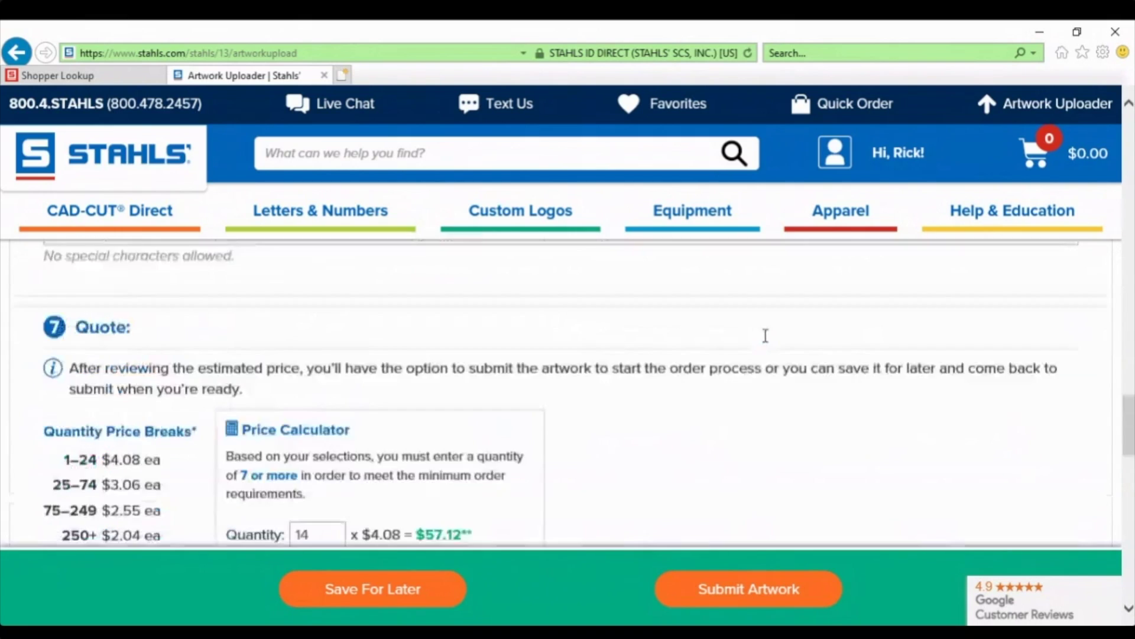
scroll(767, 341, "up", 5)
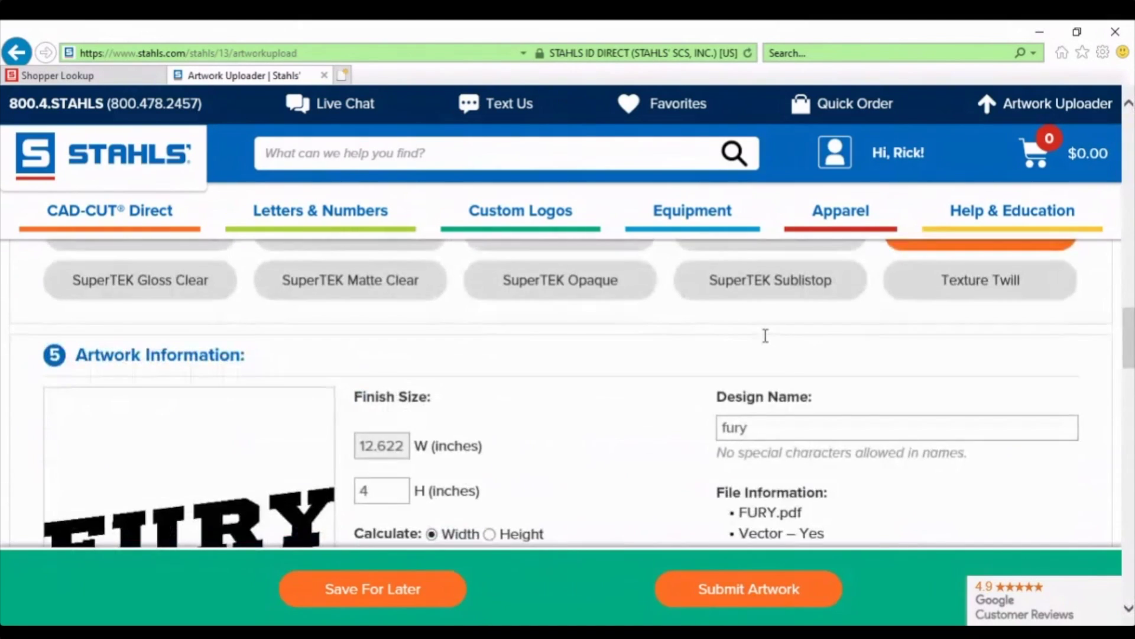
scroll(853, 455, "down", 3)
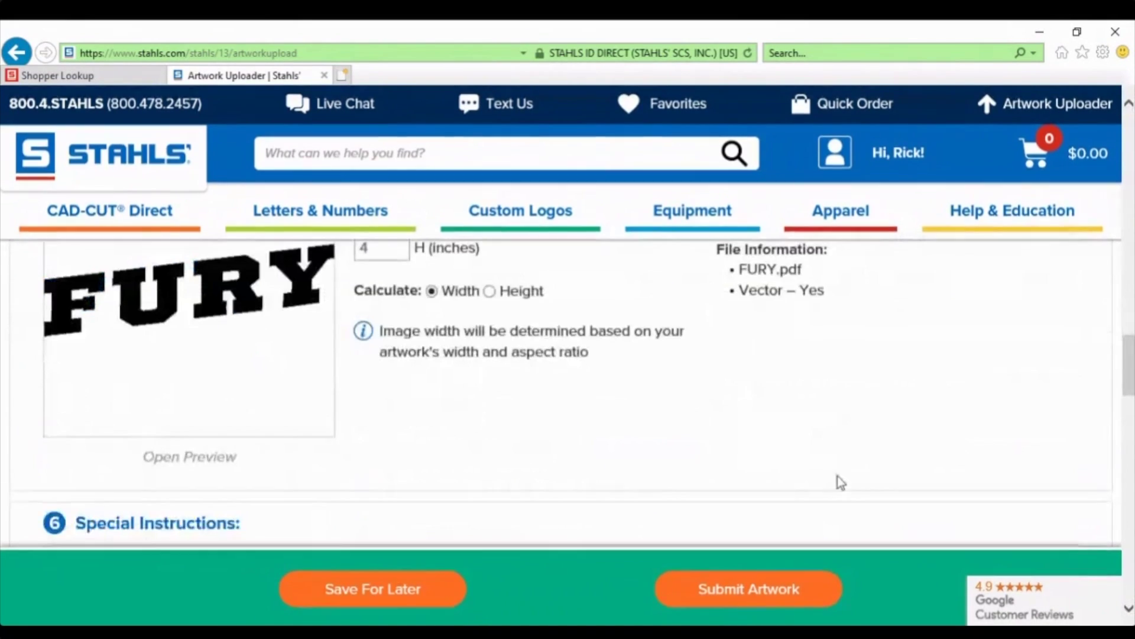
Submit the fury artwork and check its status, service type and available actions on the artwork dashboard
left_click(770, 592)
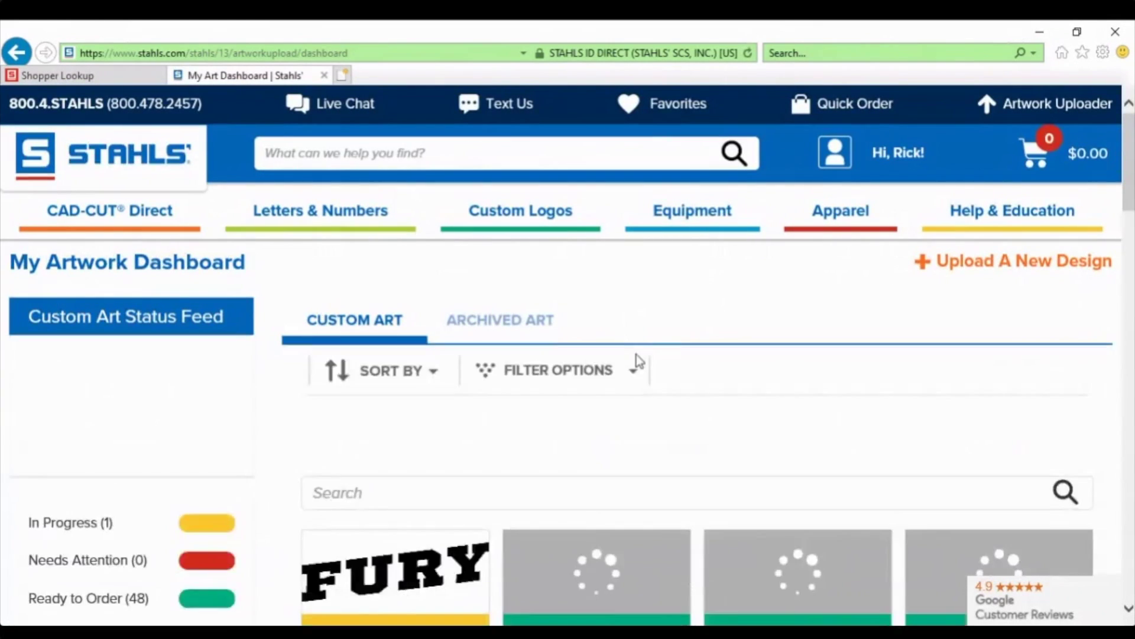
scroll(639, 361, "down", 1)
scroll(637, 354, "down", 1)
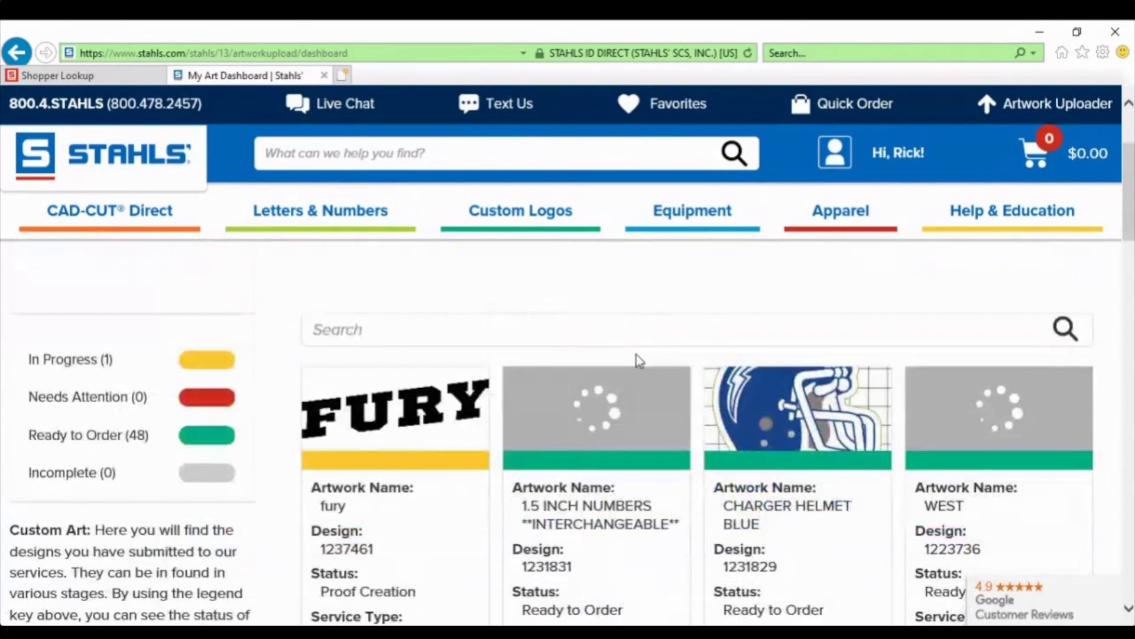
mouse_move(435, 456)
scroll(443, 464, "down", 1)
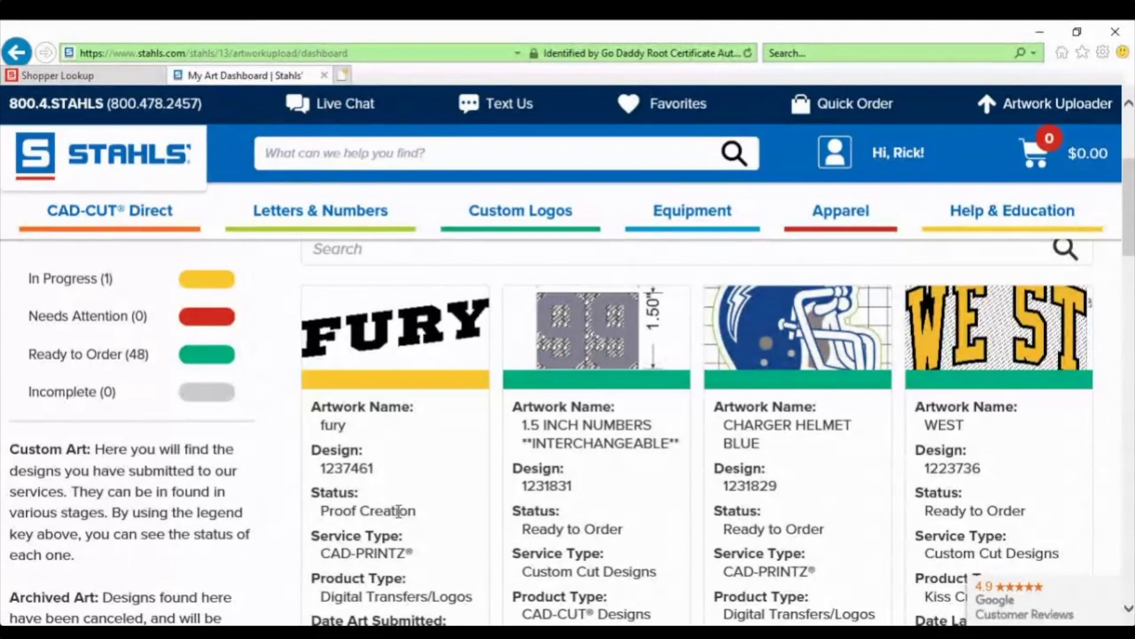
scroll(419, 398, "down", 2)
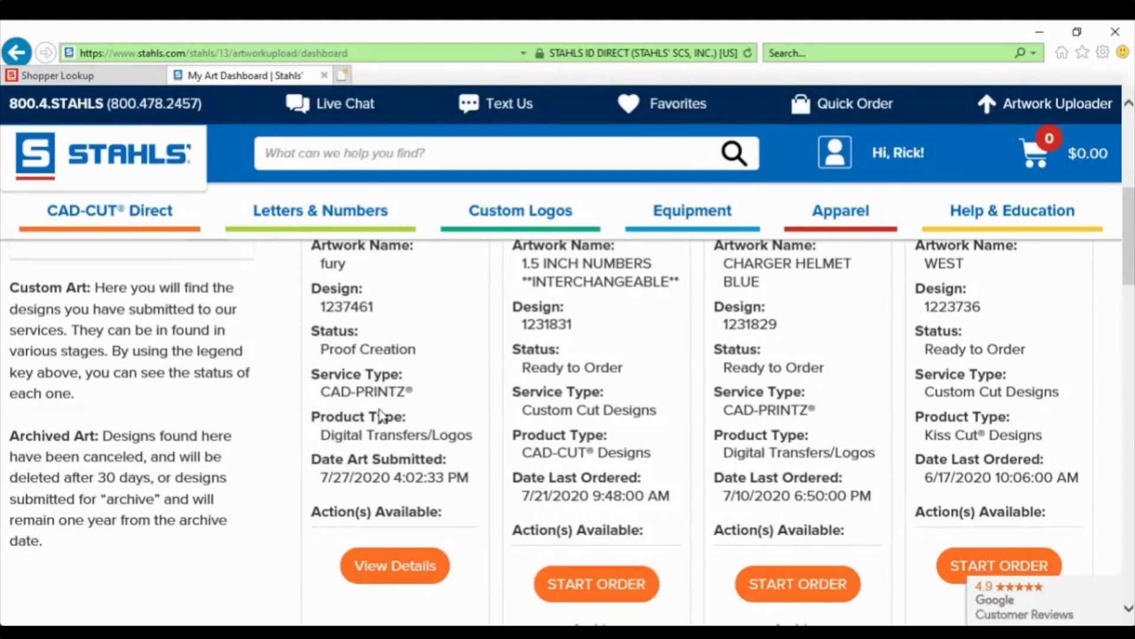
Look over the custom art on the dashboard and compare the statuses and available actions of the other designs
scroll(655, 412, "up", 5)
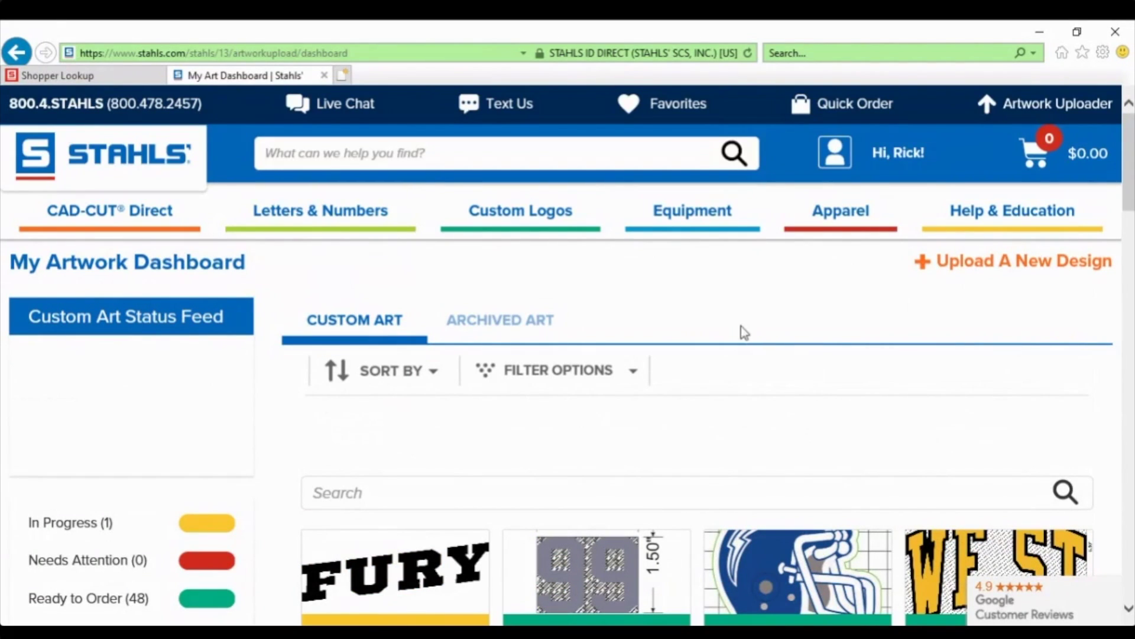
scroll(741, 326, "down", 1)
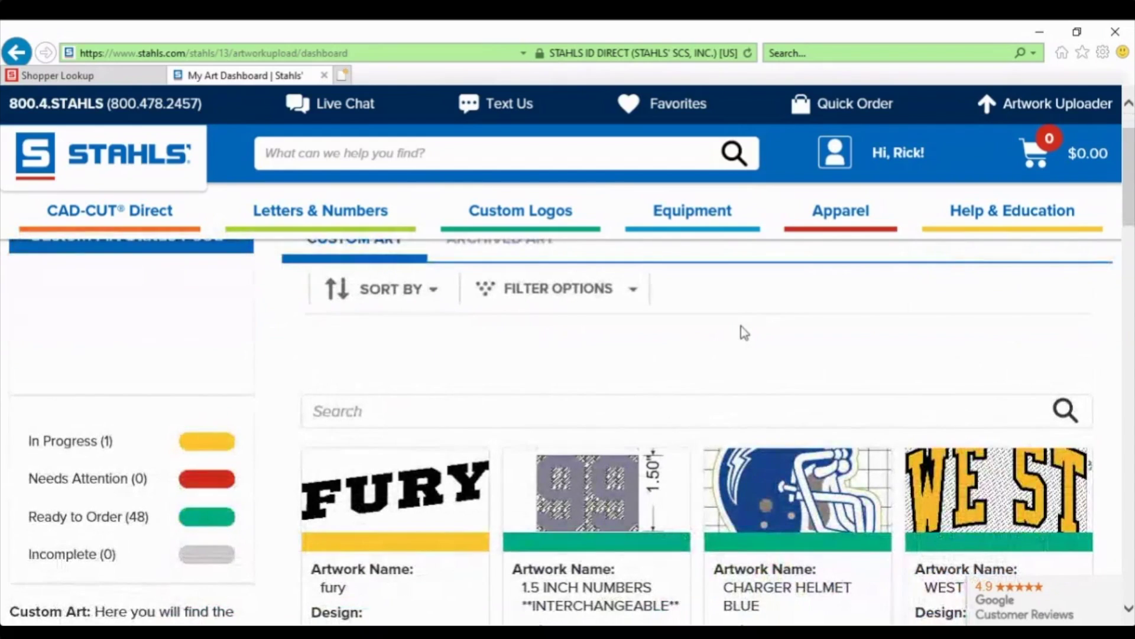
scroll(741, 326, "down", 5)
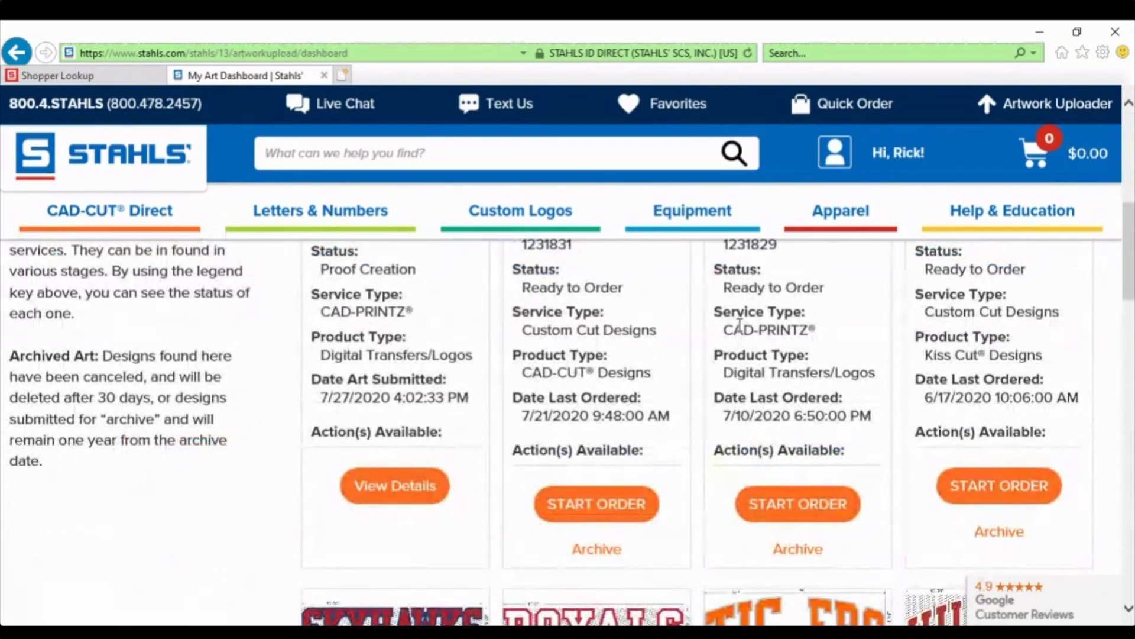